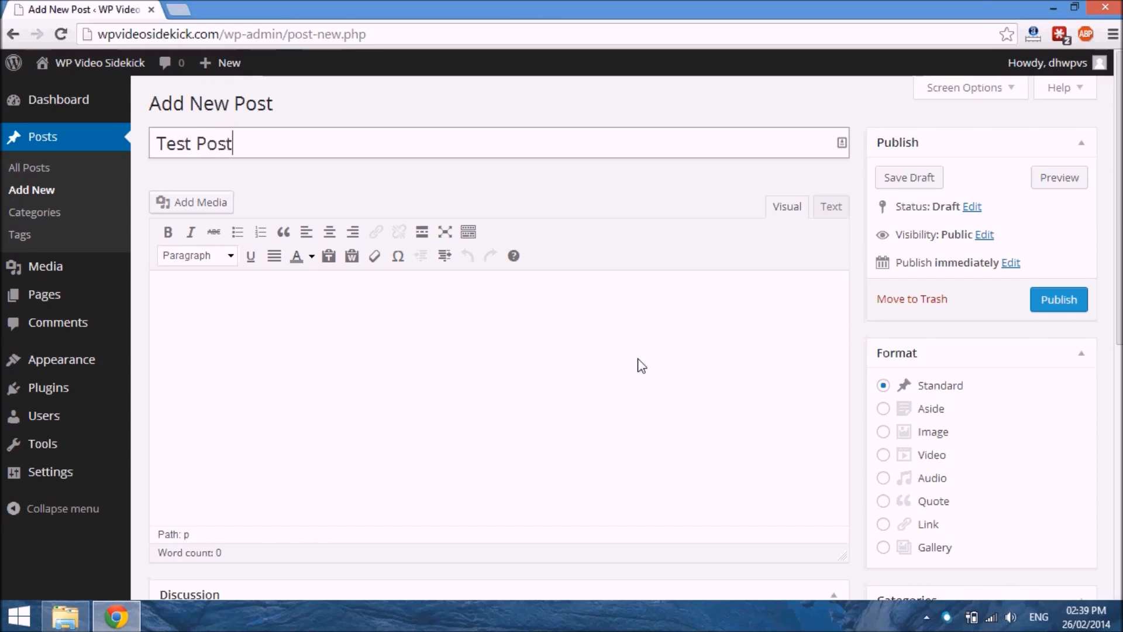
- Fill the post body with a Lorem ipsum paragraph running from "Lorem ipsum dolor sit amet" to "Morbi viverra nec arcu id scelerisque."
{"action": "left_click", "coordinate": [316, 342]}
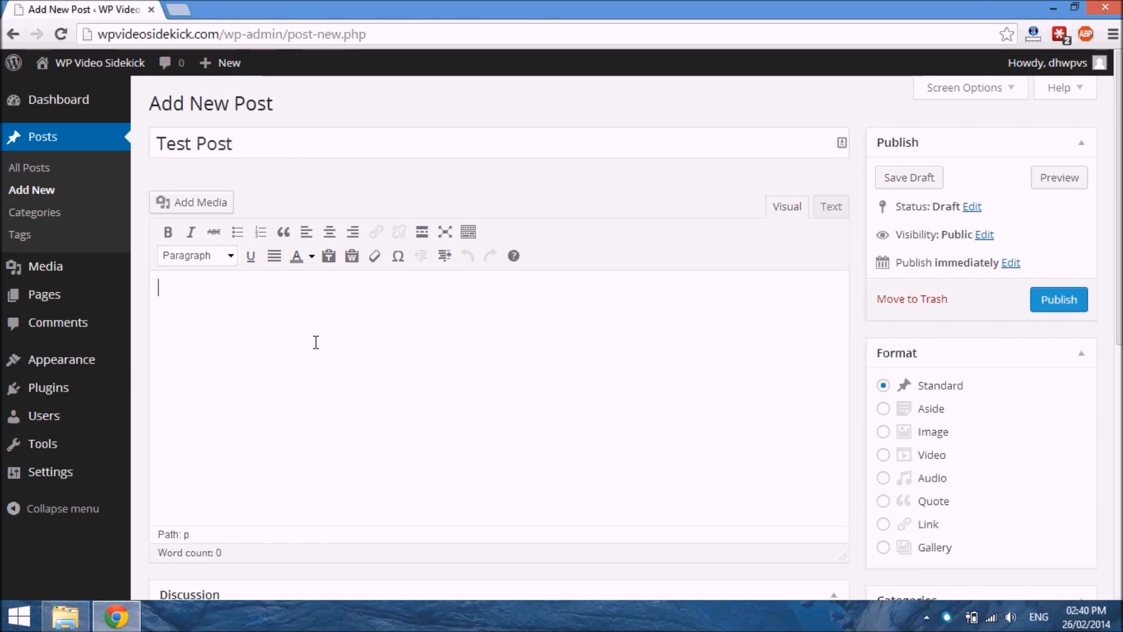
{"action": "type", "text": "Lorem ipsum dolor sit amet, consectetur adipiscing elit. Quisque eget sollicitudin diam. Curabitur eu venenatis diam, ac feugiat justo. Suspendisse convallis auctor turpis, porttitor facilisis justo porta adipiscing. Suspendisse potenti. Nam auctor vestibulum libero, sed placerat felis pulvinar et. Morbi tincidunt, urna nec porttitor mattis, erat lacus venenatis odio, ac commodo magna nisi in purus. Morbi viverra nec arcu id scelerisque."}
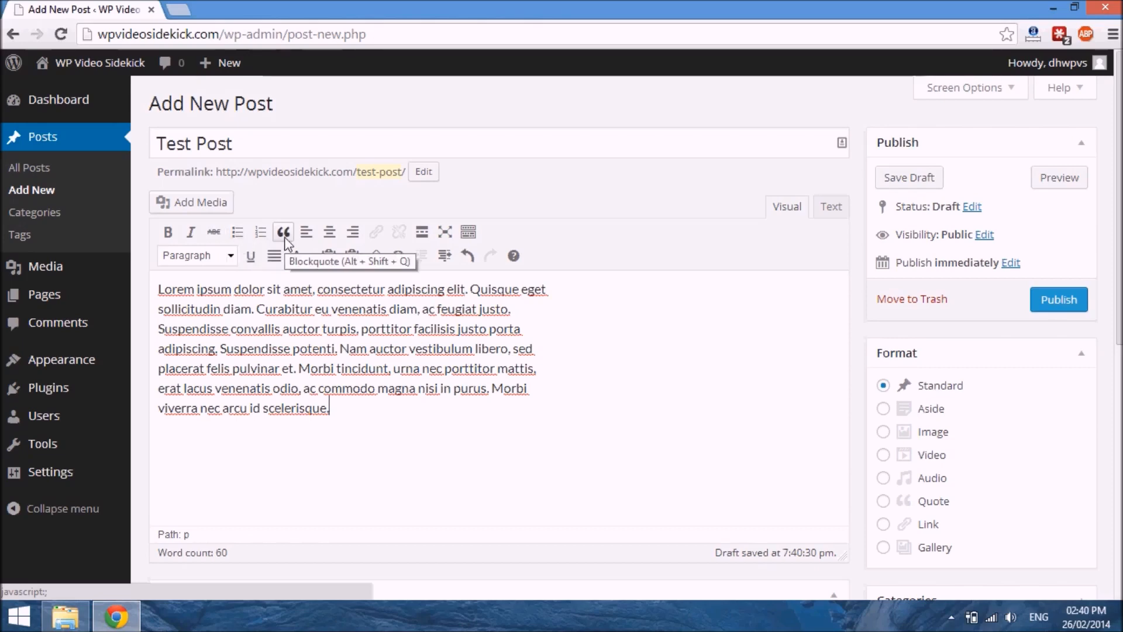
{"action": "left_click", "coordinate": [468, 234]}
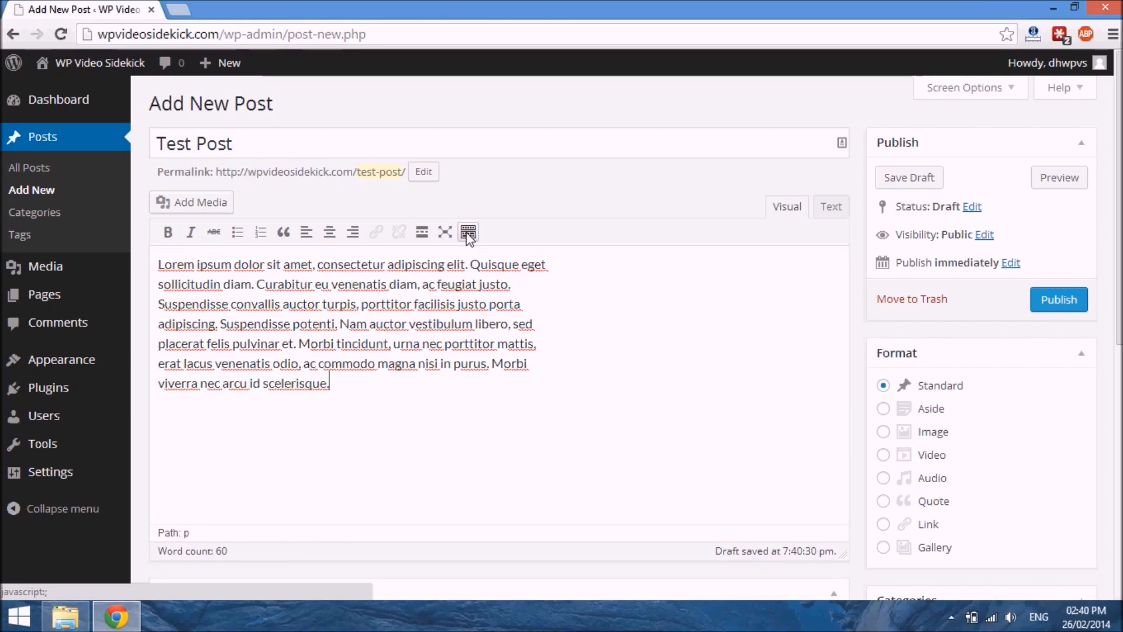
{"action": "left_click", "coordinate": [468, 234]}
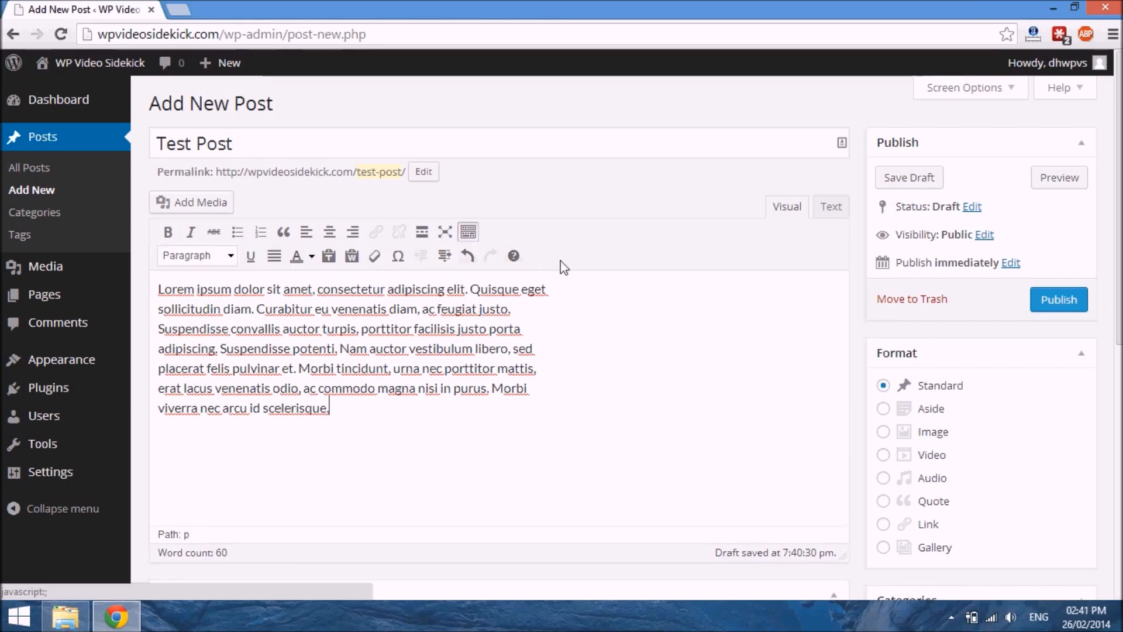
{"action": "left_click", "coordinate": [232, 260]}
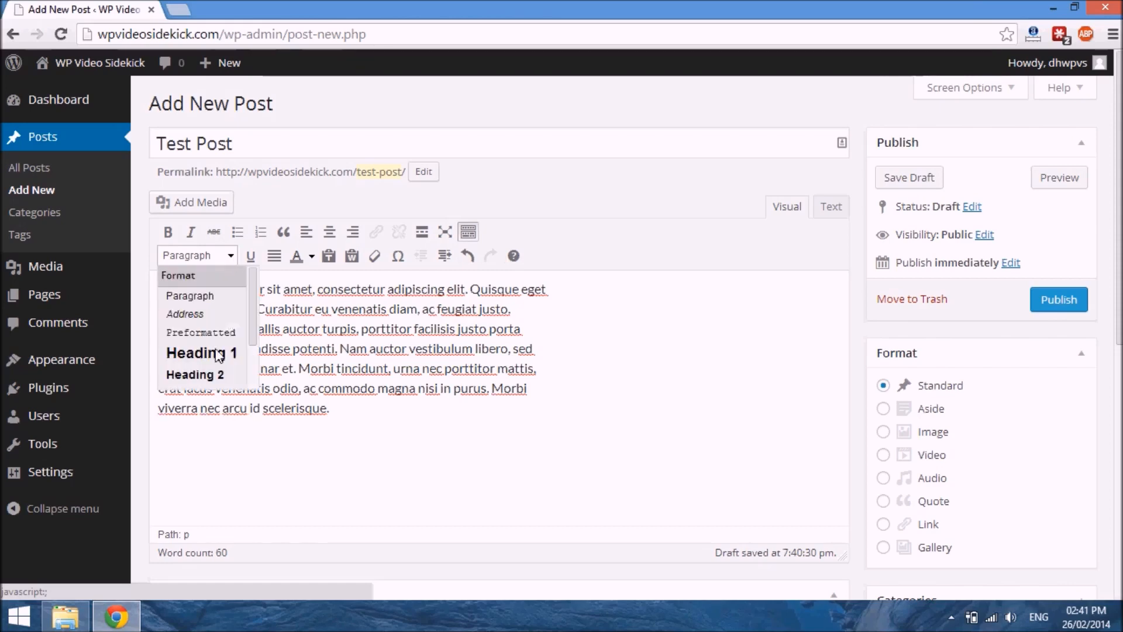
{"action": "left_click", "coordinate": [348, 334]}
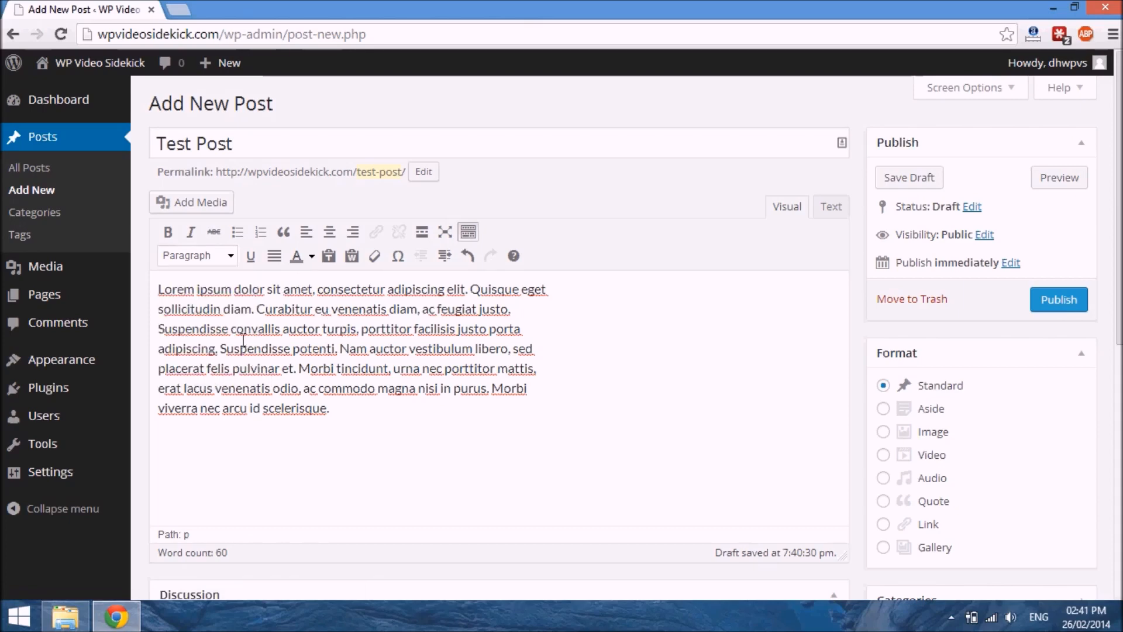
- Bold the opening words "Lorem ipsum dolor sit amet" and start a new paragraph before "Suspendisse convallis"
{"action": "left_click_drag", "start_coordinate": [164, 296], "coordinate": [320, 302]}
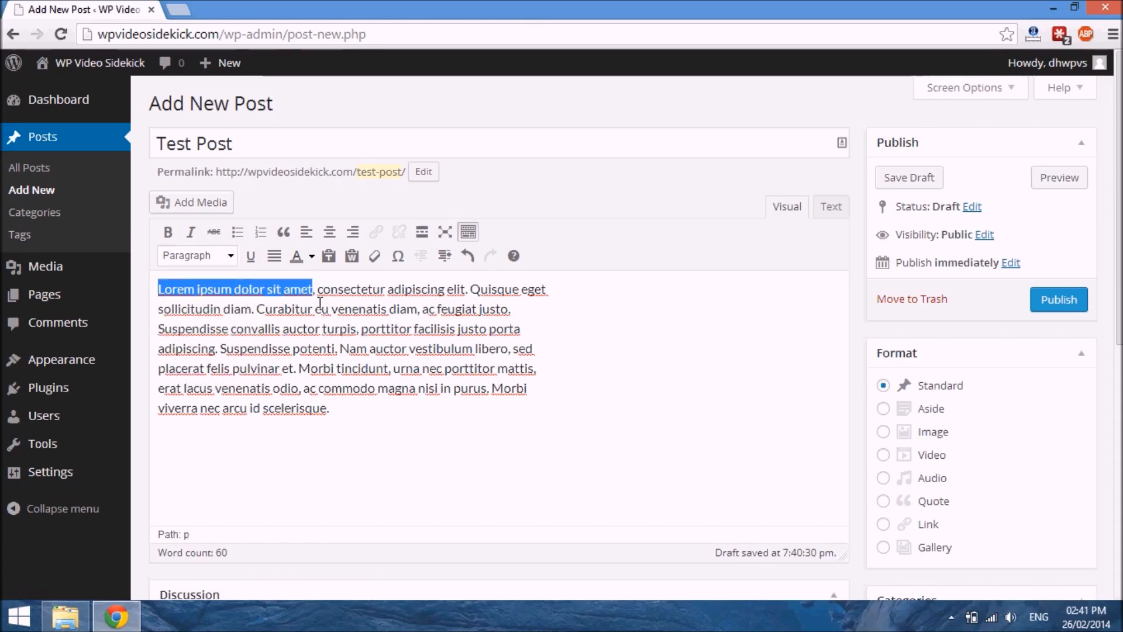
{"action": "left_click", "coordinate": [168, 232]}
{"action": "left_click", "coordinate": [372, 329]}
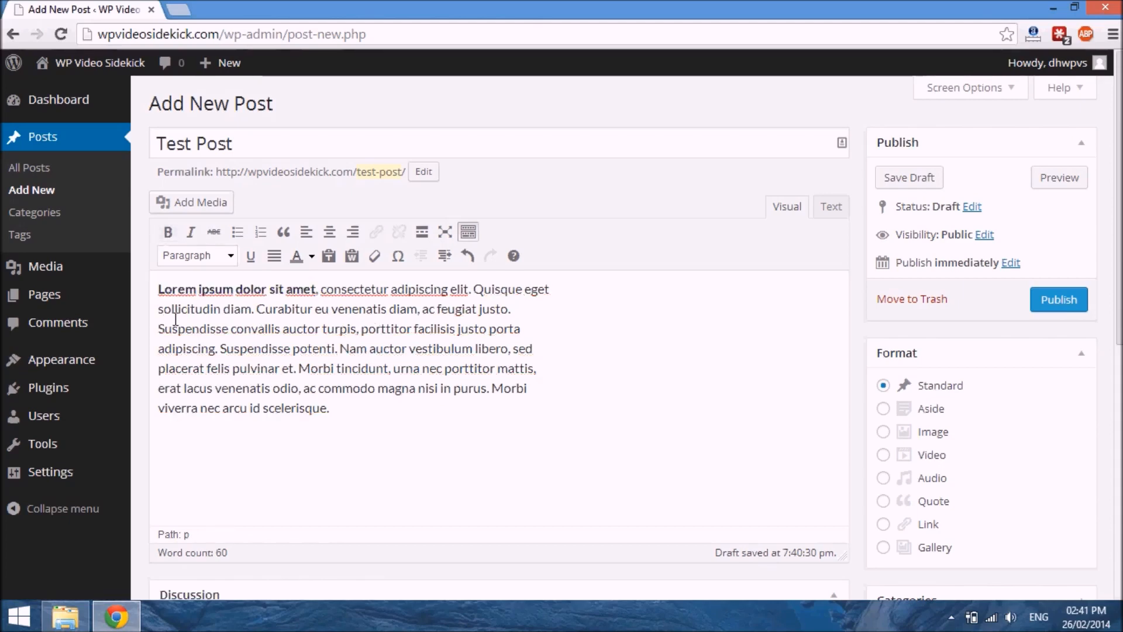
{"action": "key", "text": "Return"}
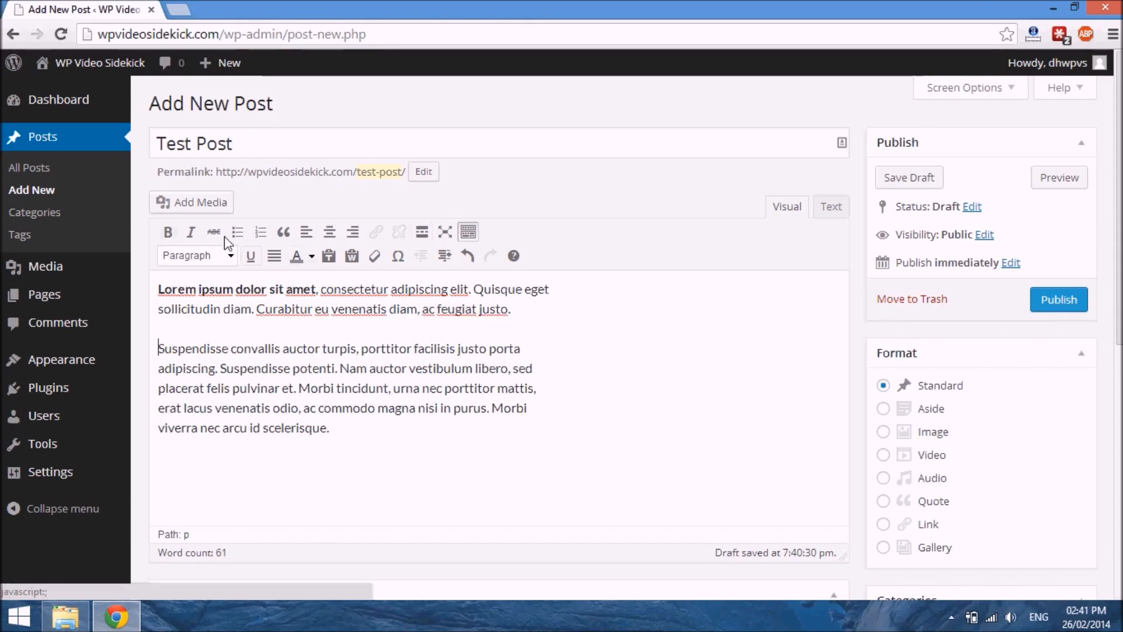
- Try to format the word "Suspendisse" at the start of the second paragraph as a blockquote, and undo it
{"action": "left_click_drag", "start_coordinate": [159, 349], "coordinate": [236, 358]}
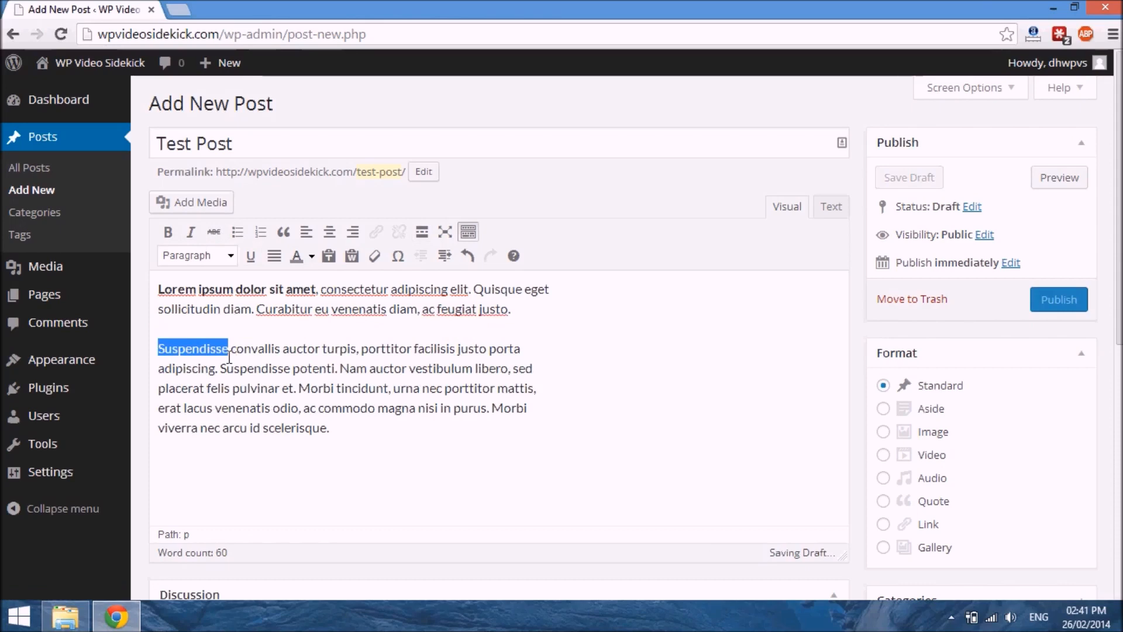
{"action": "left_click", "coordinate": [285, 234]}
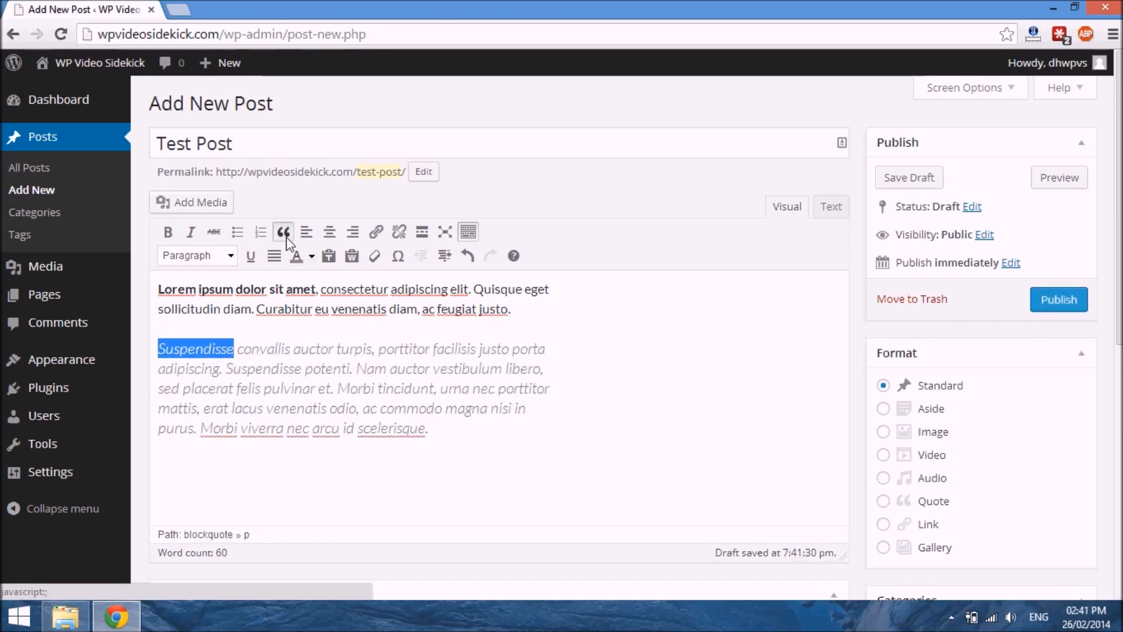
{"action": "key", "text": "ctrl+z"}
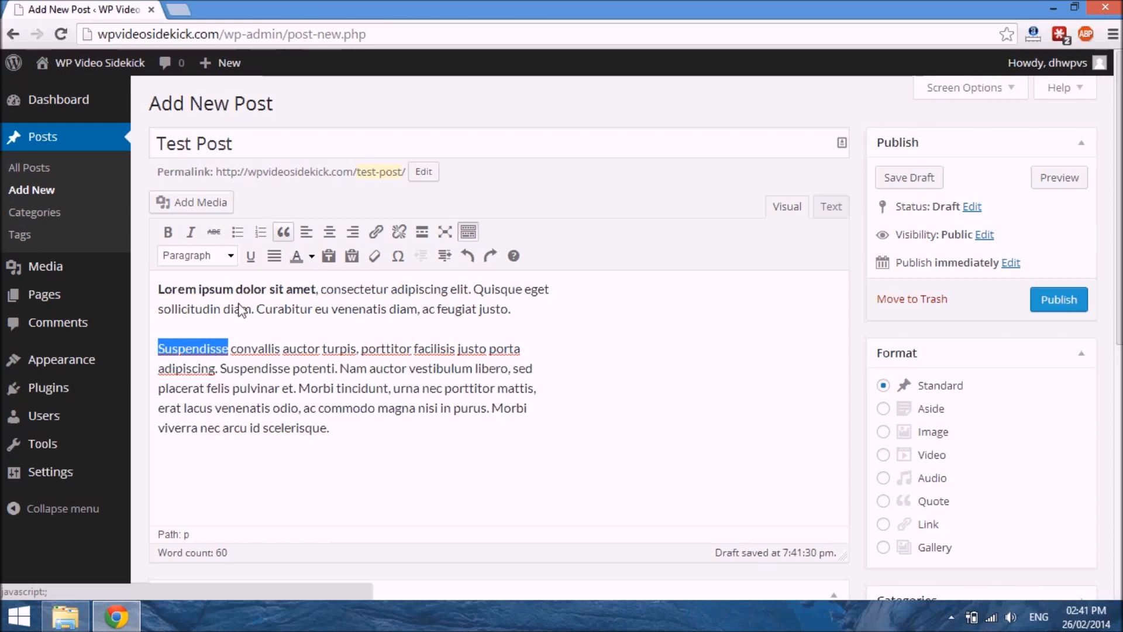
{"action": "left_click", "coordinate": [231, 349]}
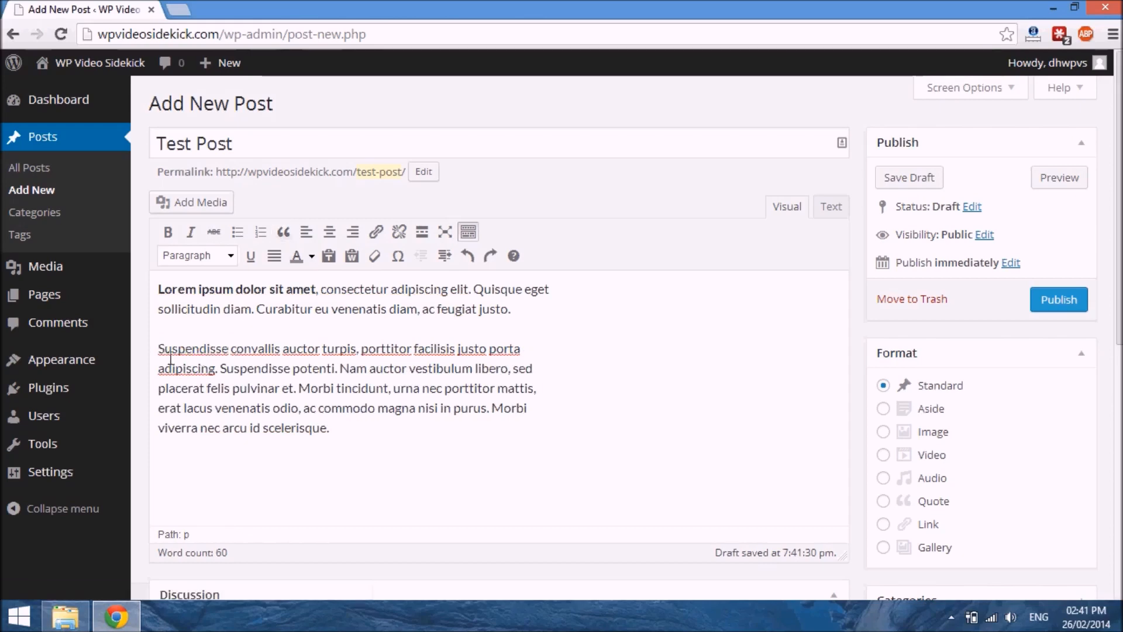
- Split "Suspendisse convallis auctor turpis, porttitor facilisis justo porta" into its own paragraph and format it as a blockquote
{"action": "left_click_drag", "start_coordinate": [159, 349], "coordinate": [528, 348]}
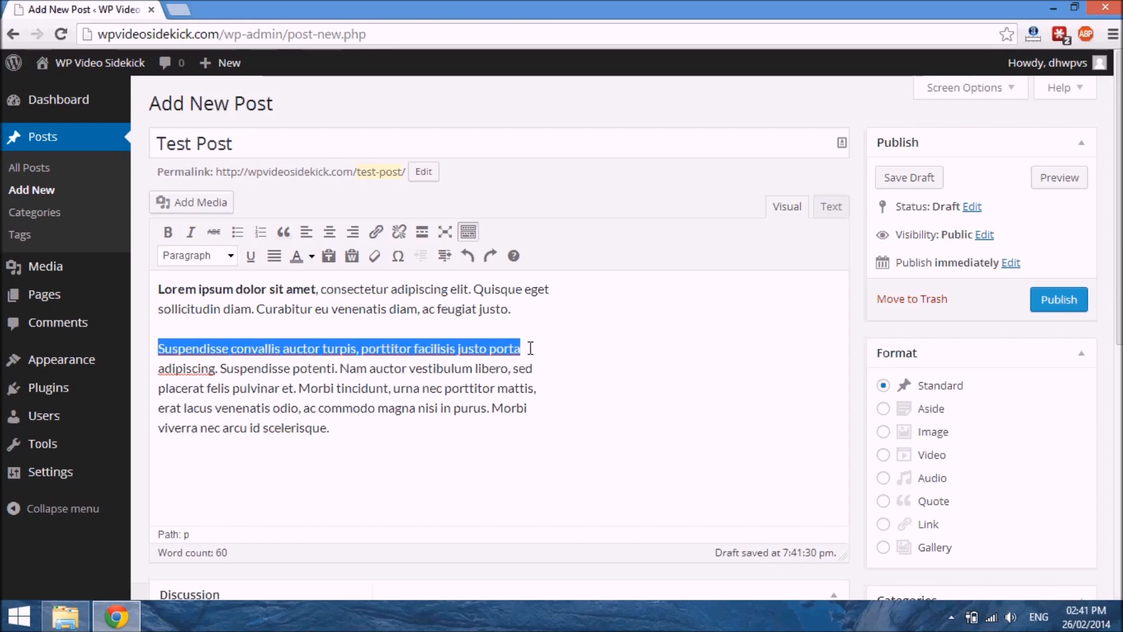
{"action": "left_click", "coordinate": [533, 354]}
{"action": "key", "text": "Return"}
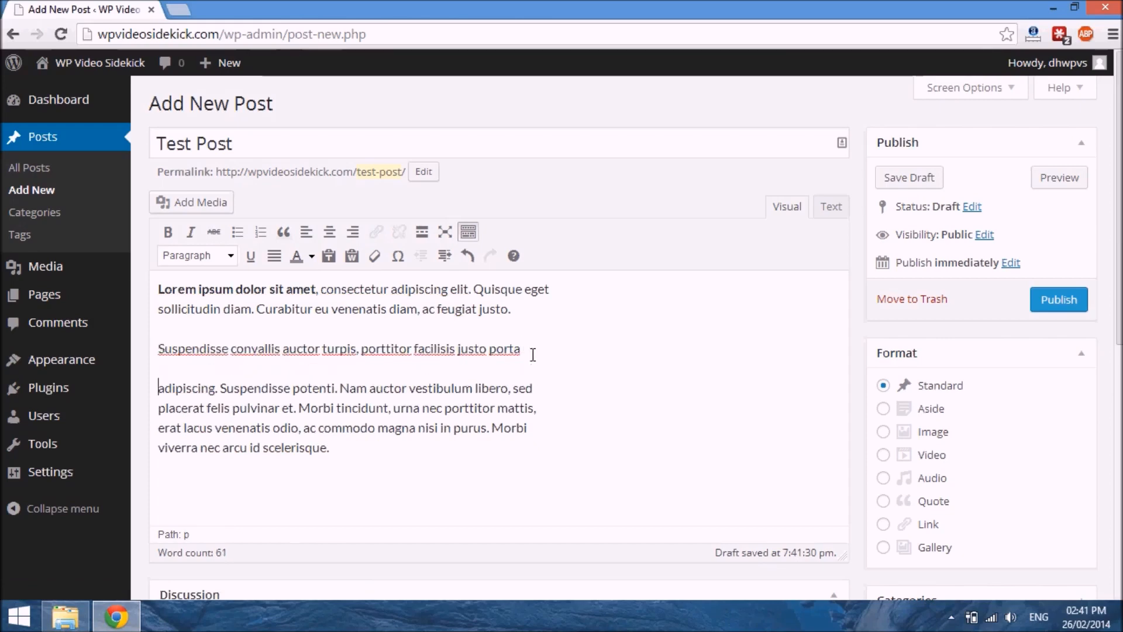
{"action": "left_click_drag", "start_coordinate": [521, 349], "coordinate": [155, 366]}
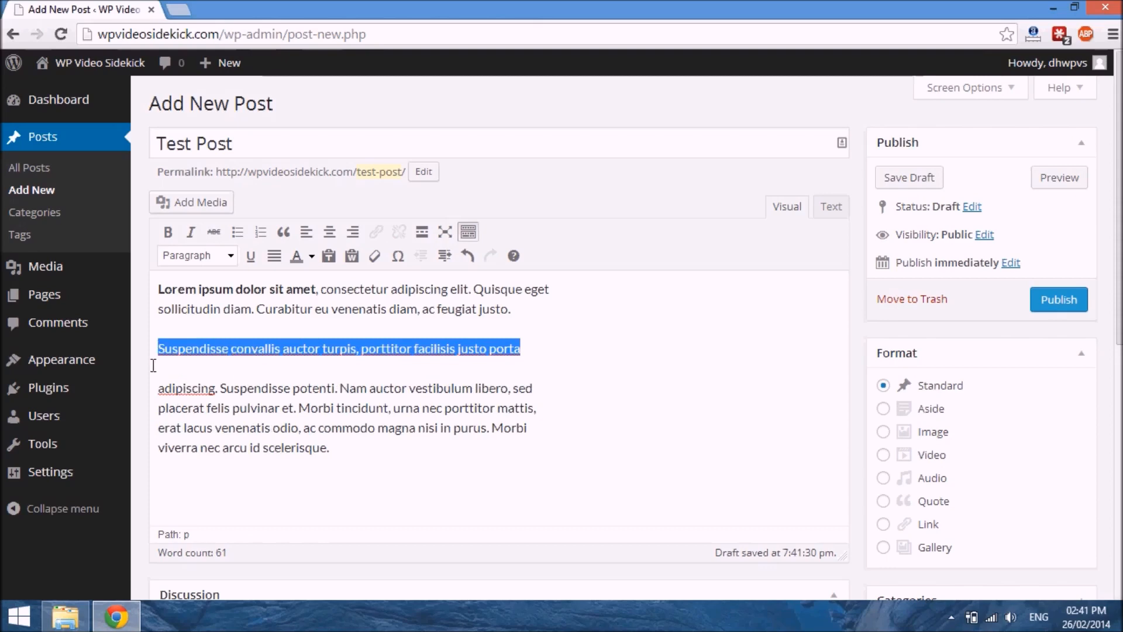
{"action": "left_click", "coordinate": [286, 235]}
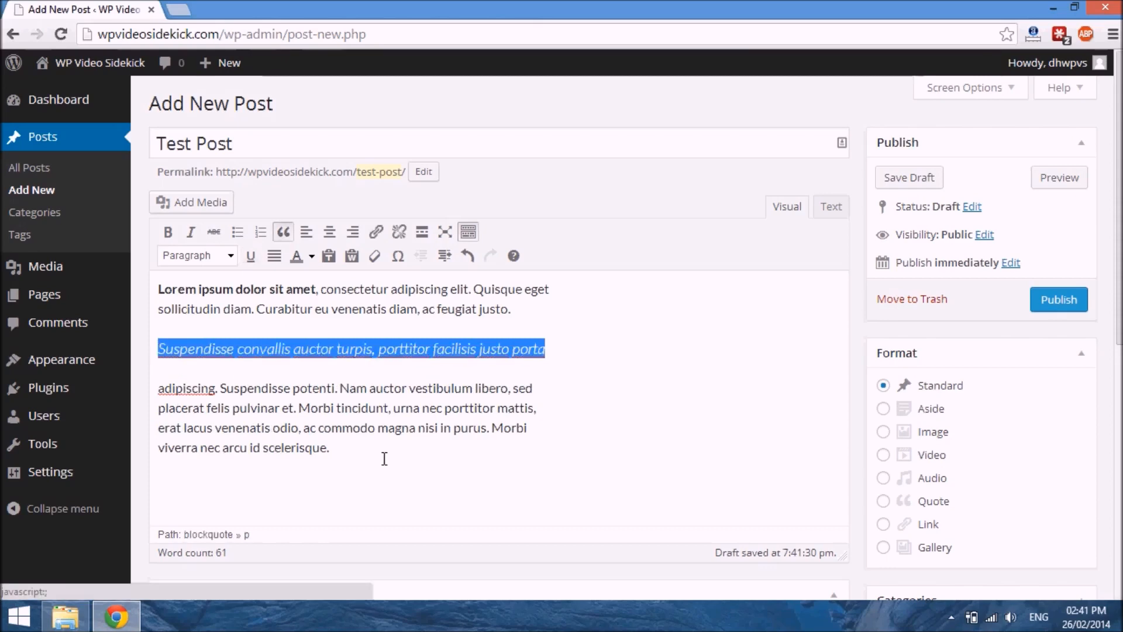
{"action": "left_click", "coordinate": [435, 432]}
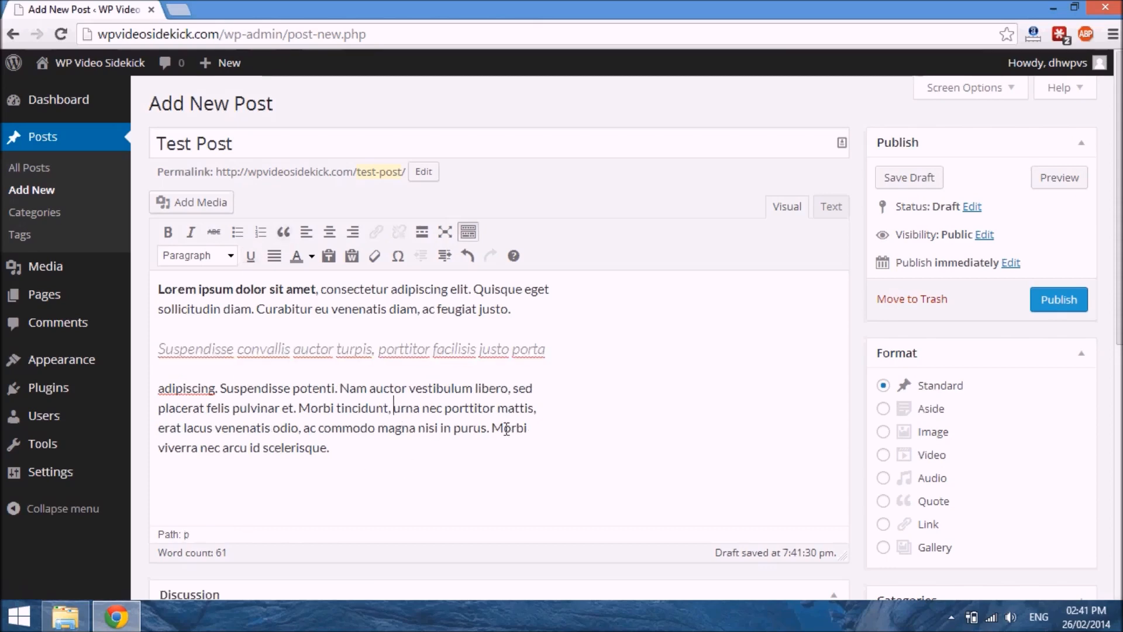
{"action": "left_click_drag", "start_coordinate": [492, 431], "coordinate": [531, 434]}
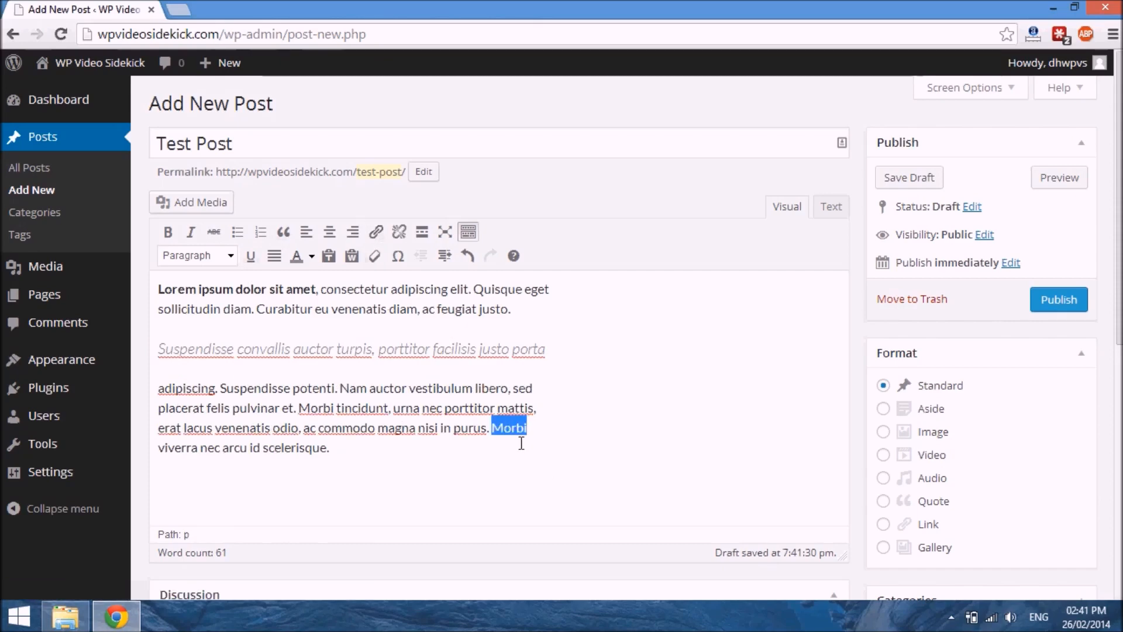
{"action": "left_click", "coordinate": [376, 232]}
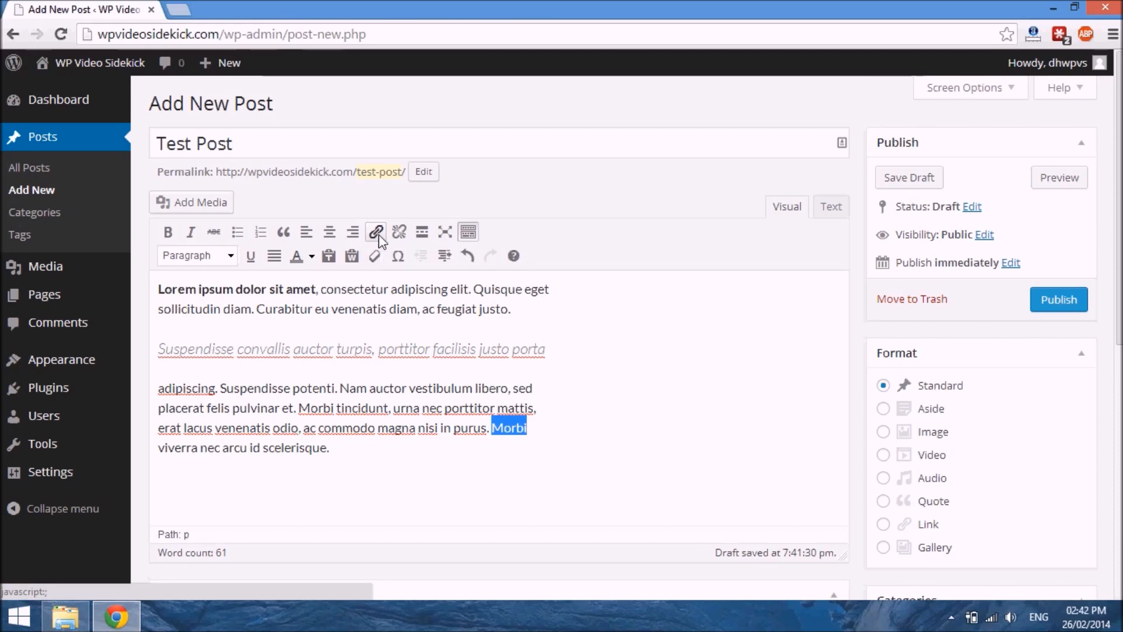
{"action": "left_click", "coordinate": [516, 301]}
{"action": "type", "text": "g"}
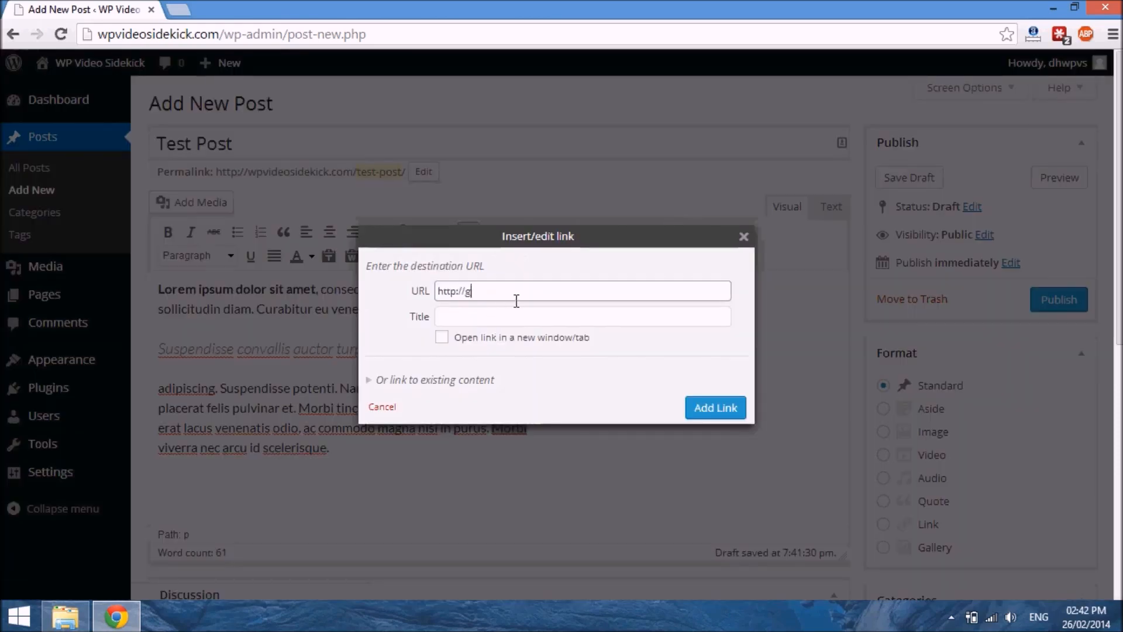
{"action": "type", "text": "oogle.com"}
{"action": "left_click", "coordinate": [495, 320]}
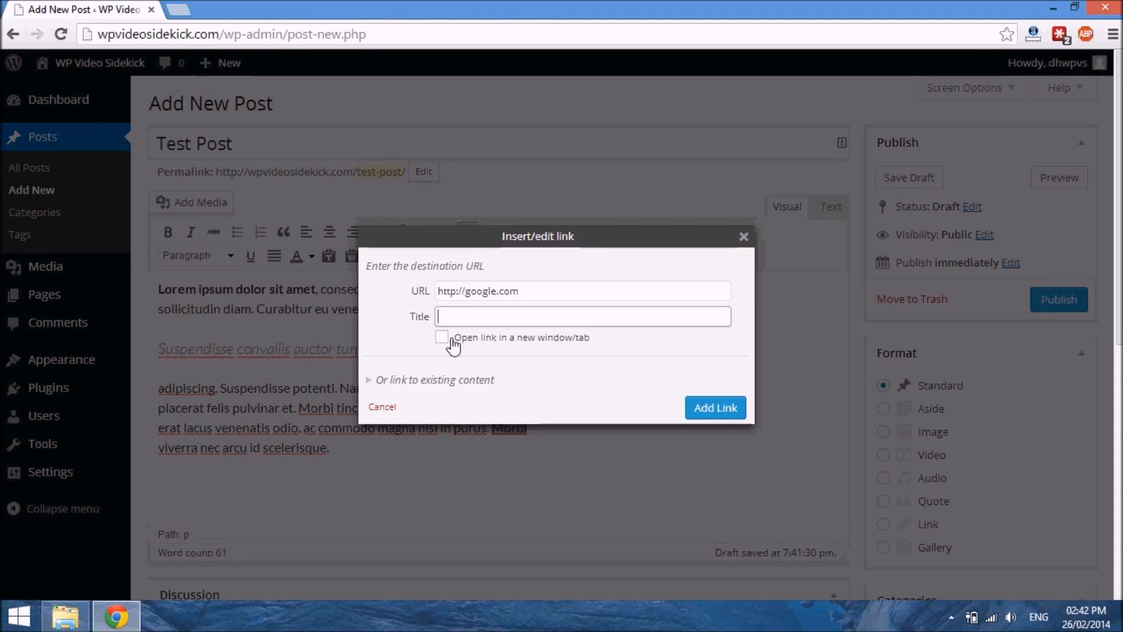
{"action": "left_click", "coordinate": [451, 339]}
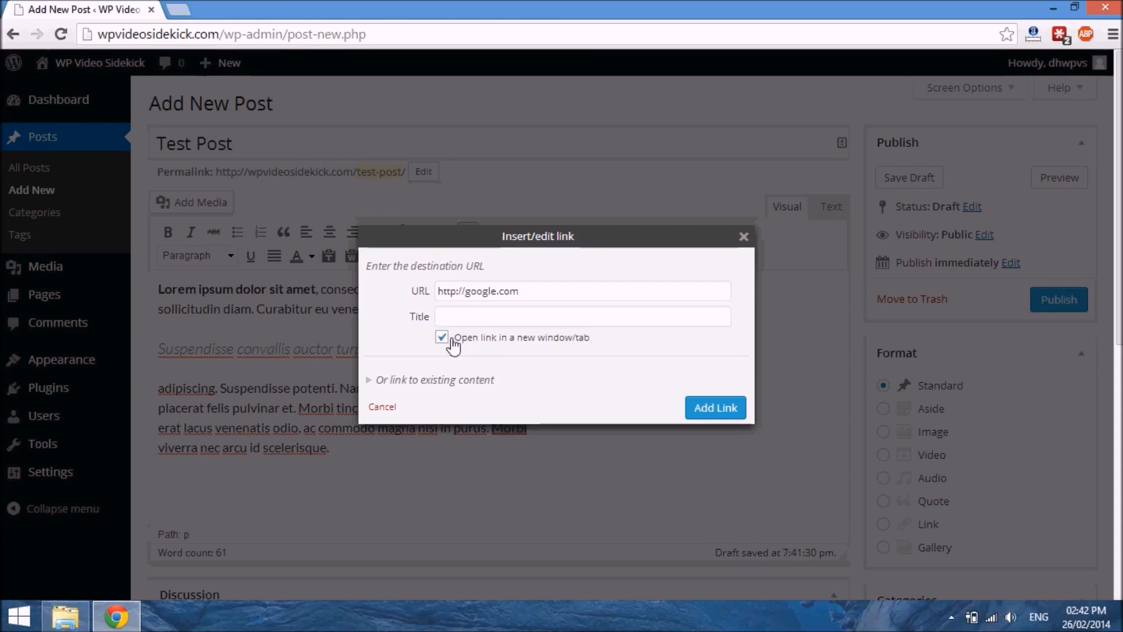
{"action": "left_click", "coordinate": [715, 408]}
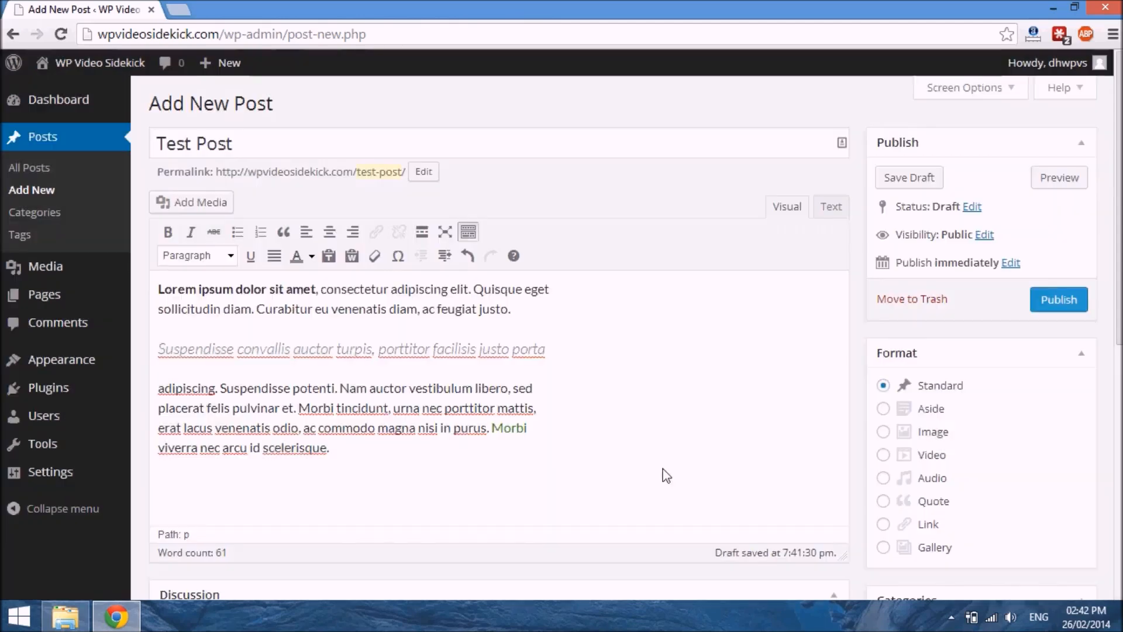
- Assign the post to the Uncategorized category
{"action": "scroll", "coordinate": [685, 412], "scroll_direction": "down", "scroll_amount": 4}
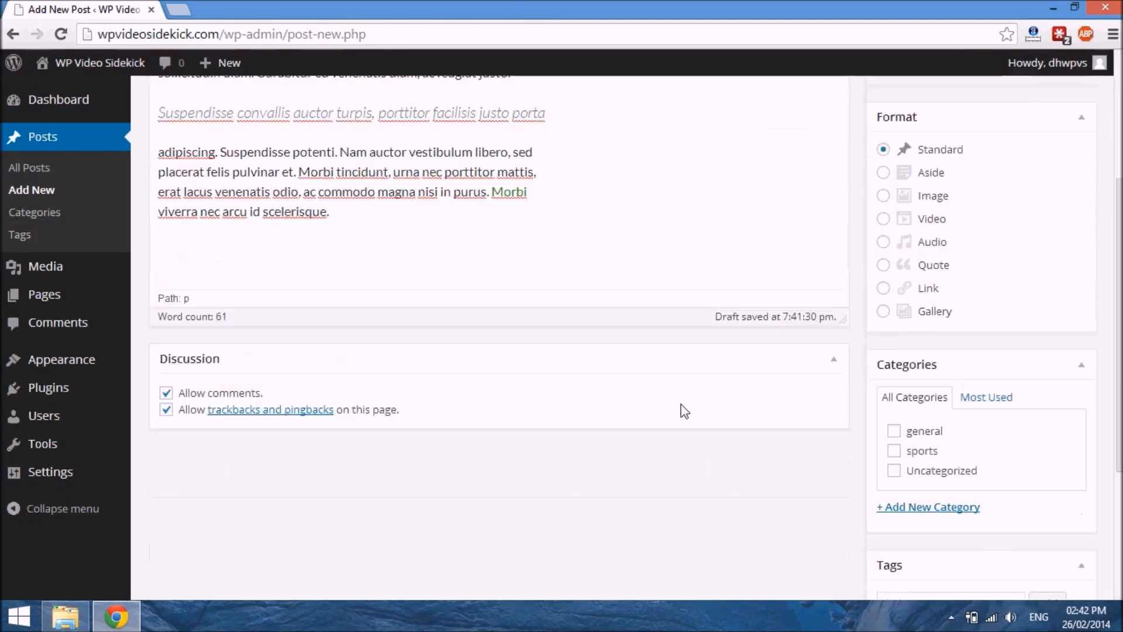
{"action": "scroll", "coordinate": [684, 411], "scroll_direction": "up", "scroll_amount": 4}
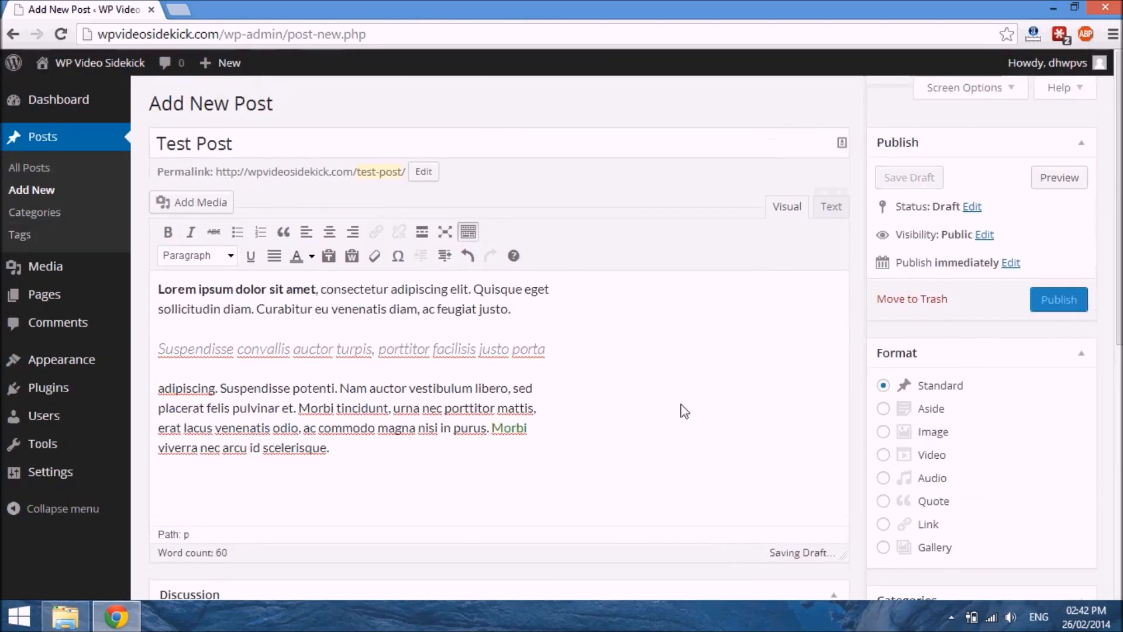
{"action": "middle_click", "coordinate": [689, 411]}
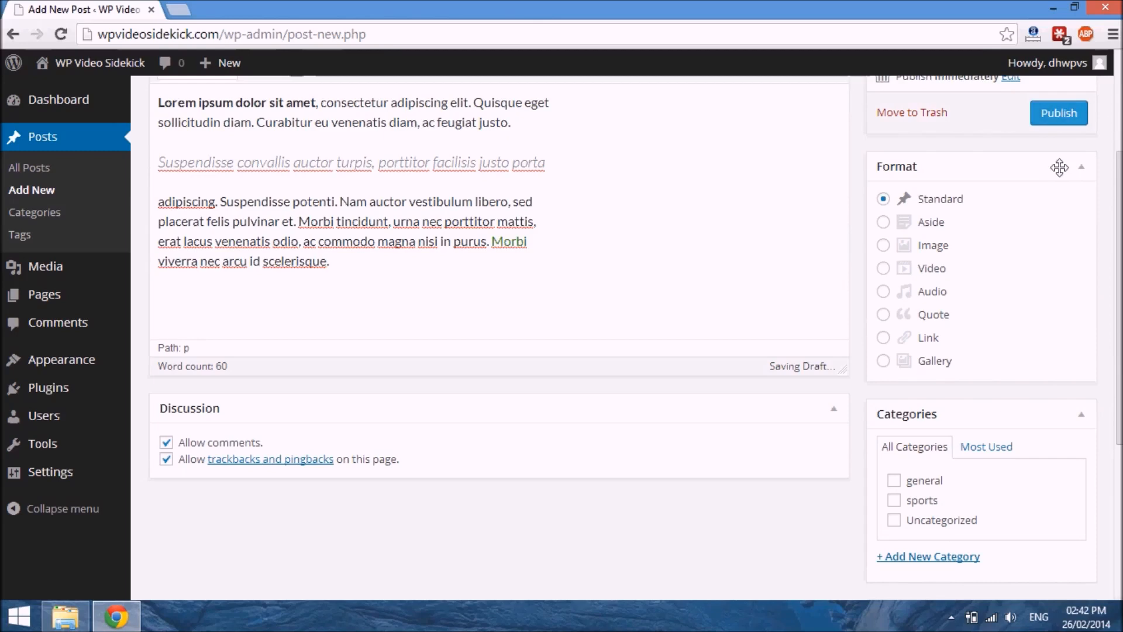
{"action": "scroll", "coordinate": [1053, 235], "scroll_direction": "down", "scroll_amount": 1}
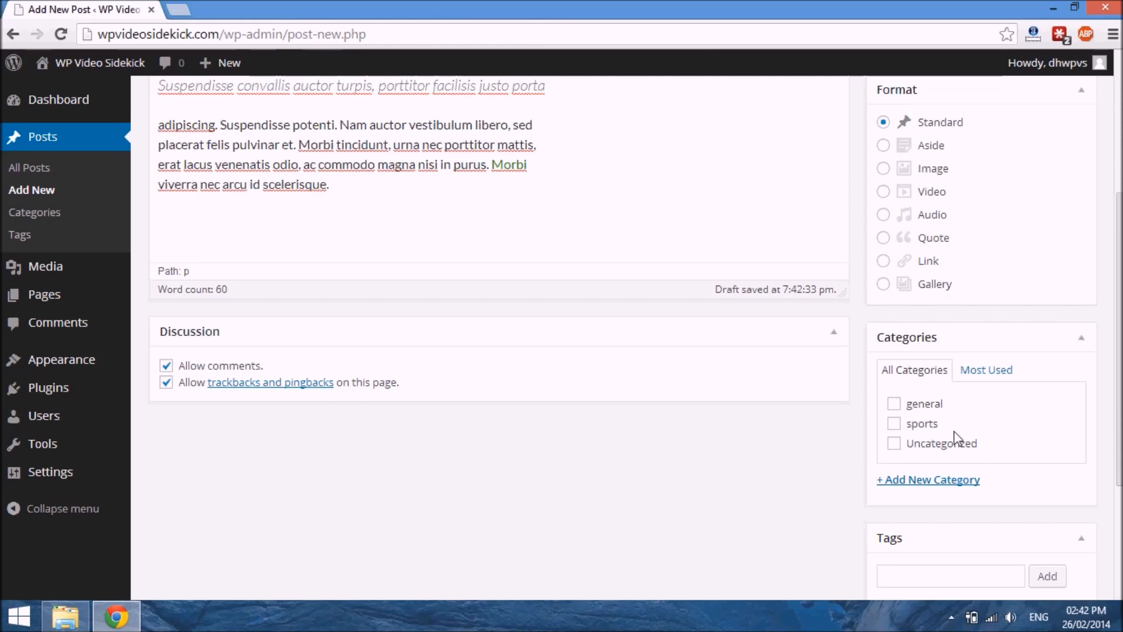
{"action": "left_click", "coordinate": [894, 445]}
- Publish the post "Test Post" without adding tags or a featured image
{"action": "scroll", "coordinate": [1031, 426], "scroll_direction": "down", "scroll_amount": 3}
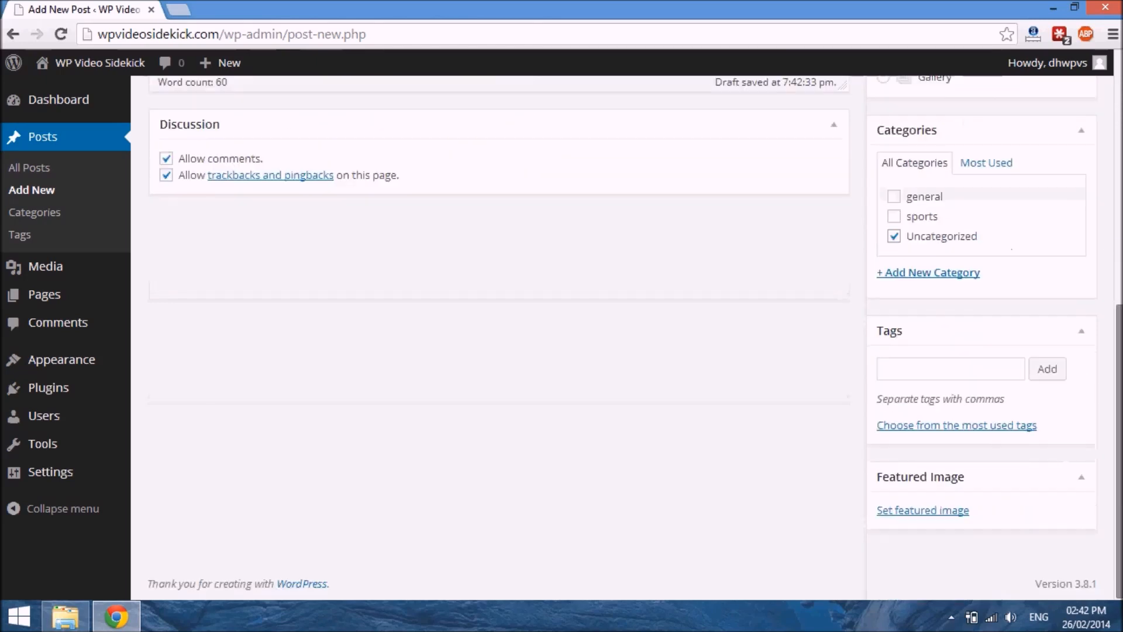
{"action": "scroll", "coordinate": [497, 322], "scroll_direction": "up", "scroll_amount": 4}
{"action": "scroll", "coordinate": [497, 321], "scroll_direction": "down", "scroll_amount": 4}
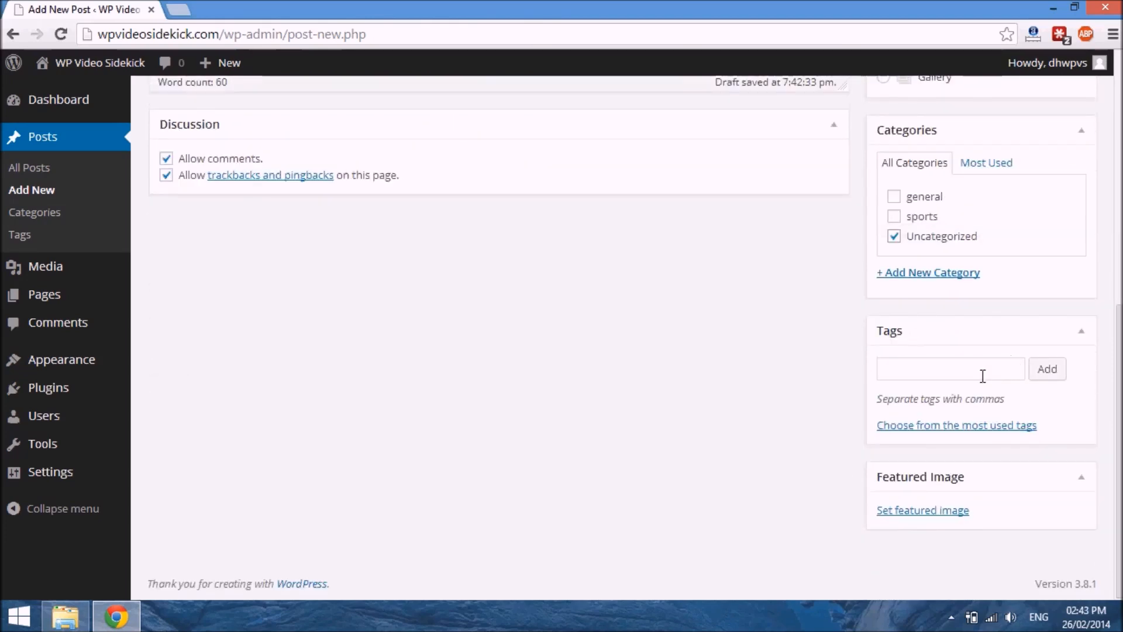
{"action": "left_click_drag", "start_coordinate": [1118, 450], "coordinate": [1103, 244]}
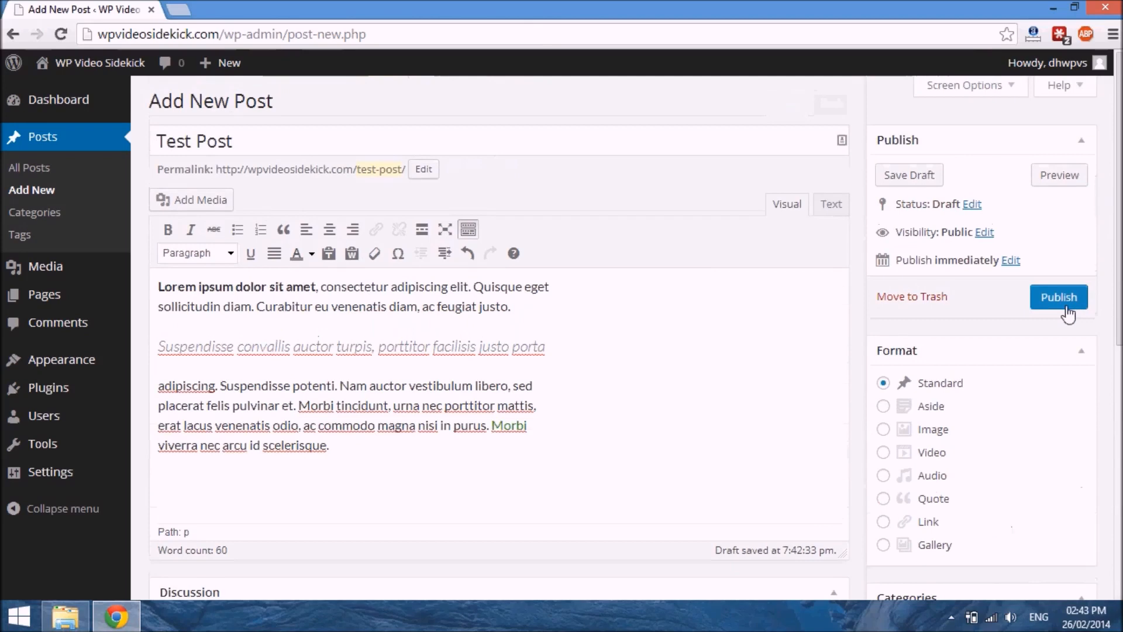
{"action": "left_click", "coordinate": [1059, 298]}
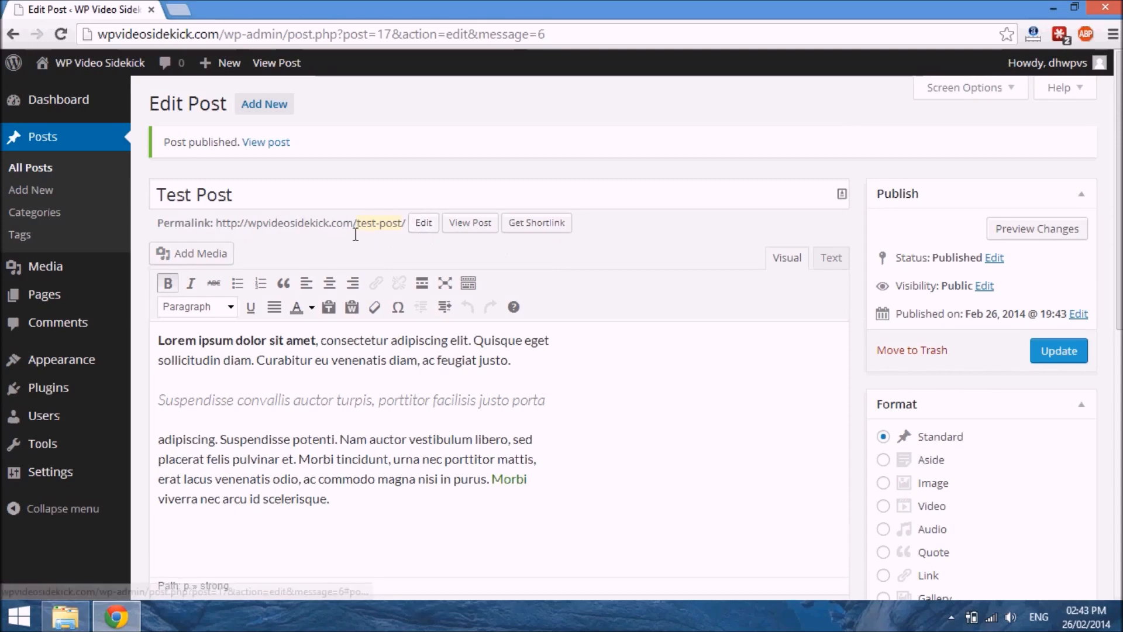
- Open the permalink slug for editing, retype its ending so it reads "test-post", and accept it
{"action": "left_click", "coordinate": [422, 224]}
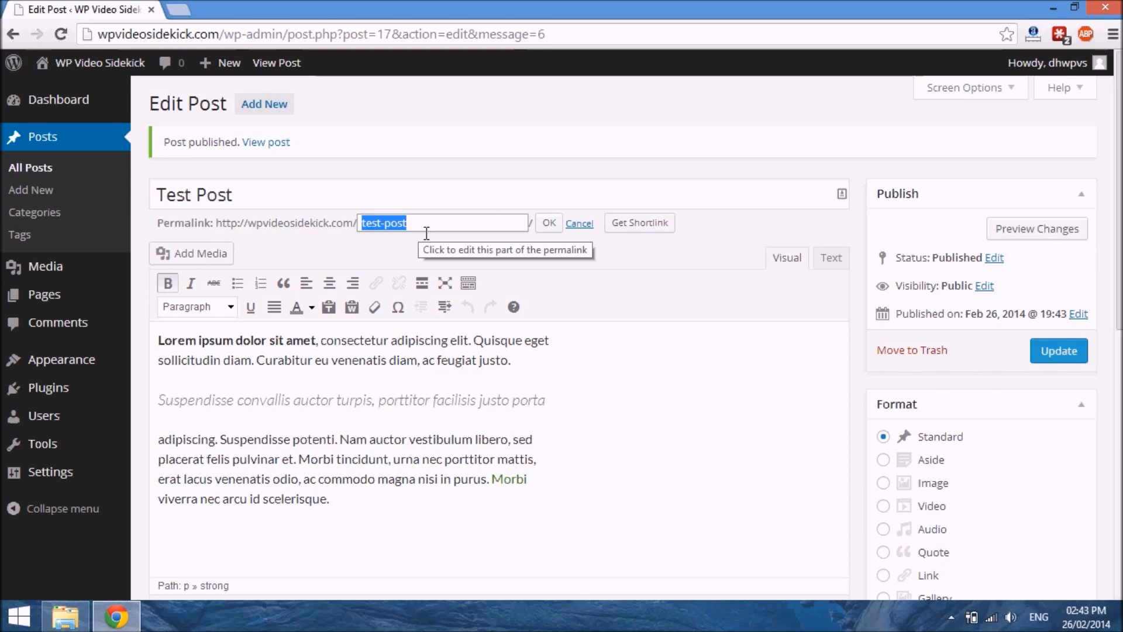
{"action": "left_click", "coordinate": [427, 232]}
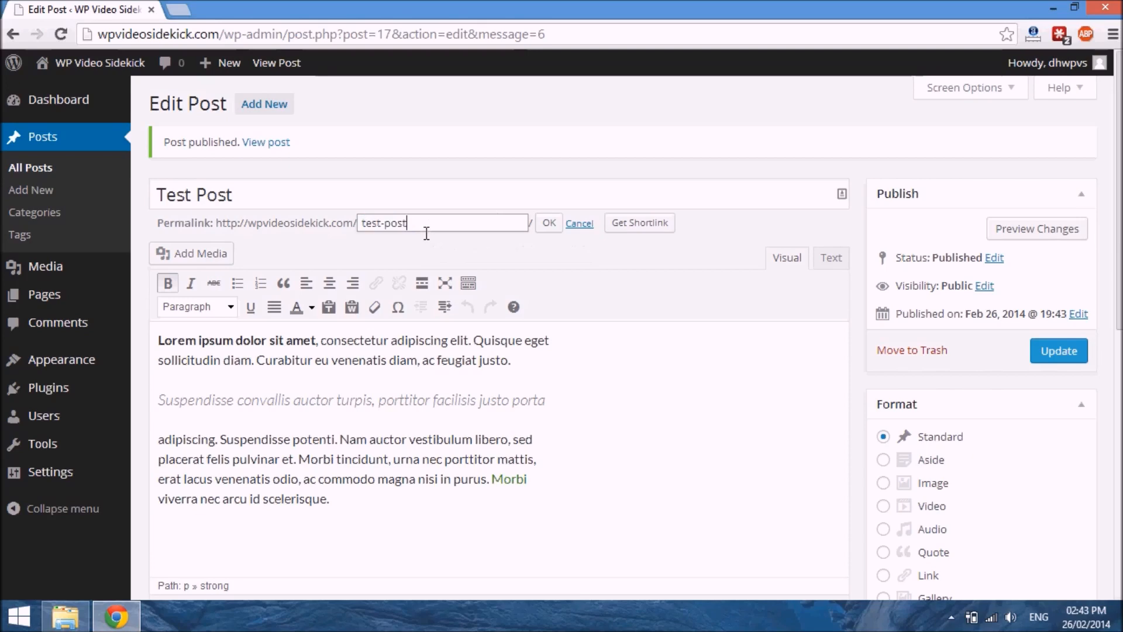
{"action": "key", "text": "BackSpace"}
{"action": "key", "text": "BackSpace"}
{"action": "type", "text": "-po"}
{"action": "left_click", "coordinate": [550, 224]}
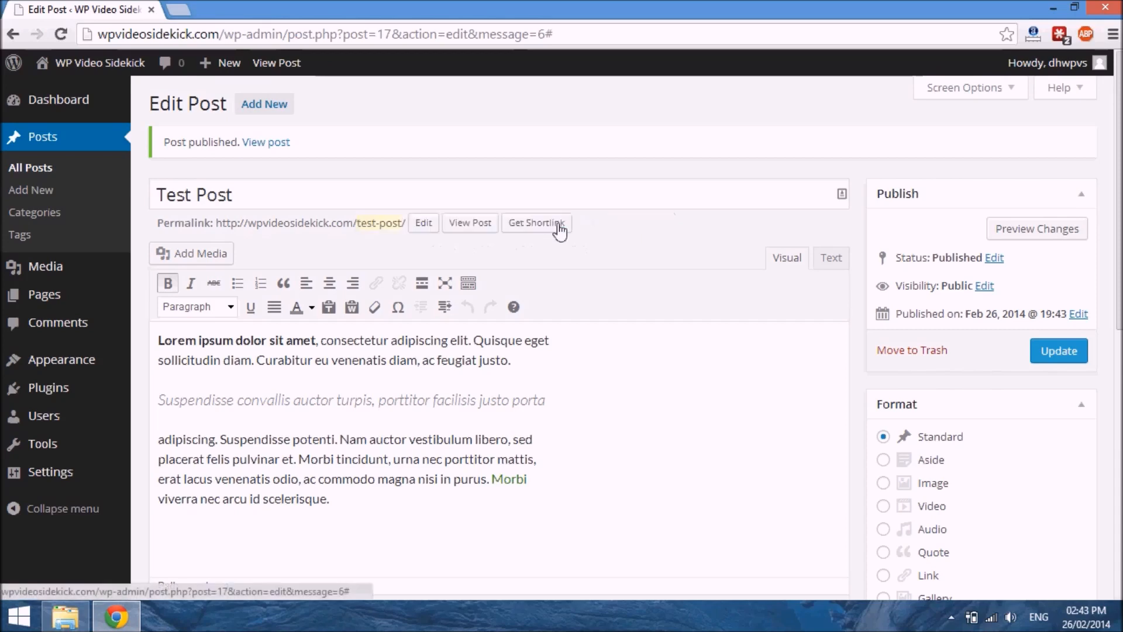
- View the published post in a new tab and test its "Morbi" link, closing the Google page it opens
{"action": "right_click", "coordinate": [476, 223]}
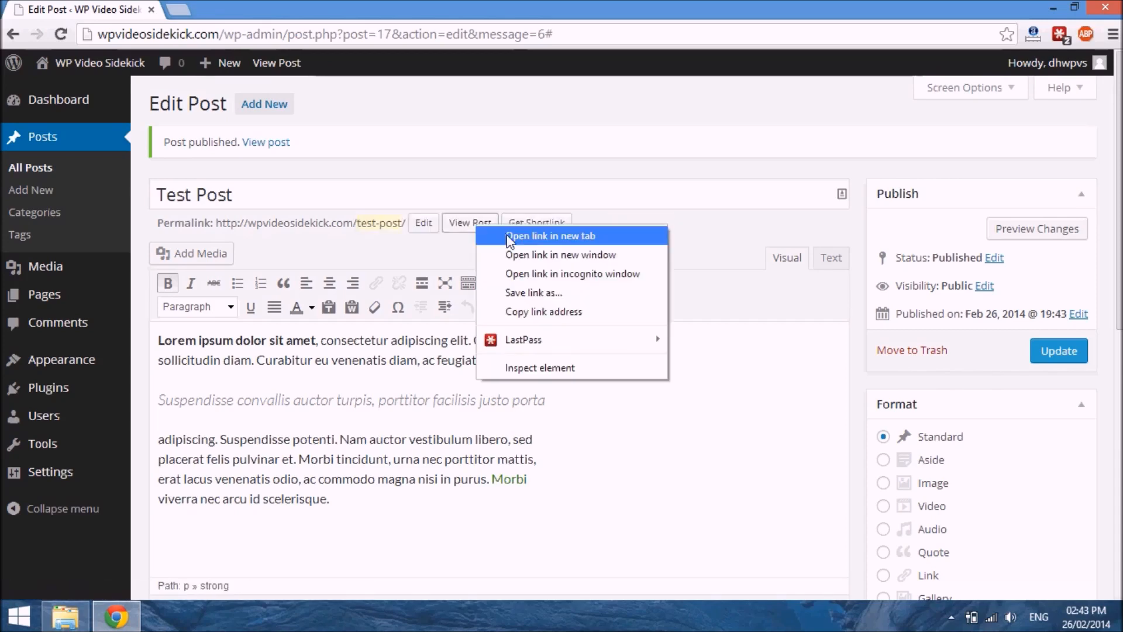
{"action": "left_click", "coordinate": [507, 232]}
{"action": "left_click", "coordinate": [255, 11]}
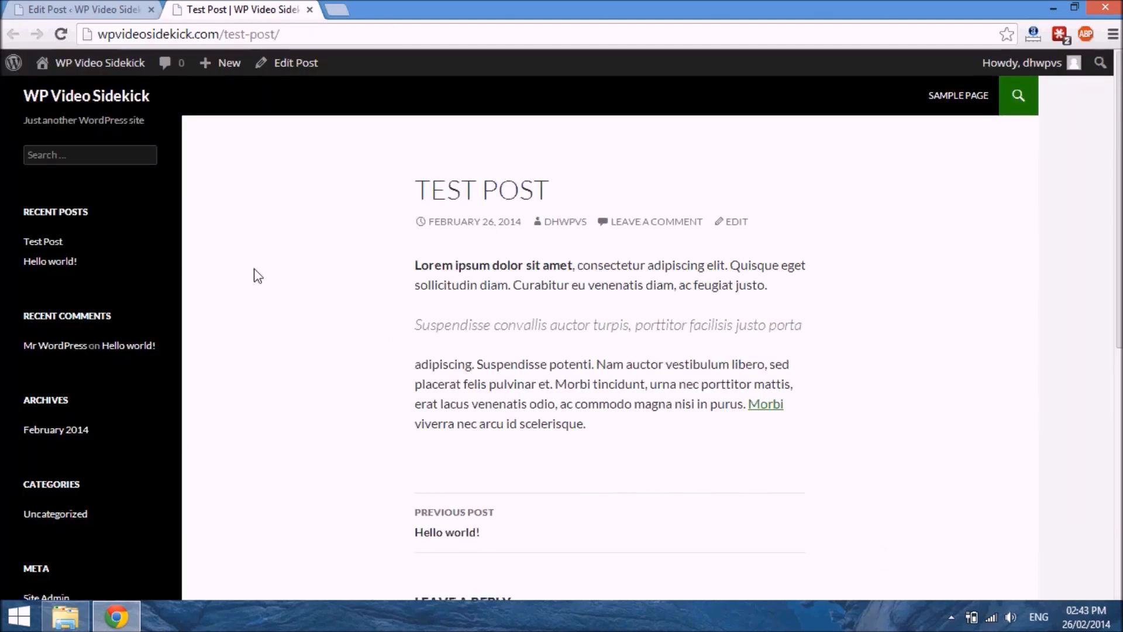
{"action": "scroll", "coordinate": [372, 373], "scroll_direction": "down", "scroll_amount": 3}
{"action": "left_click", "coordinate": [769, 413]}
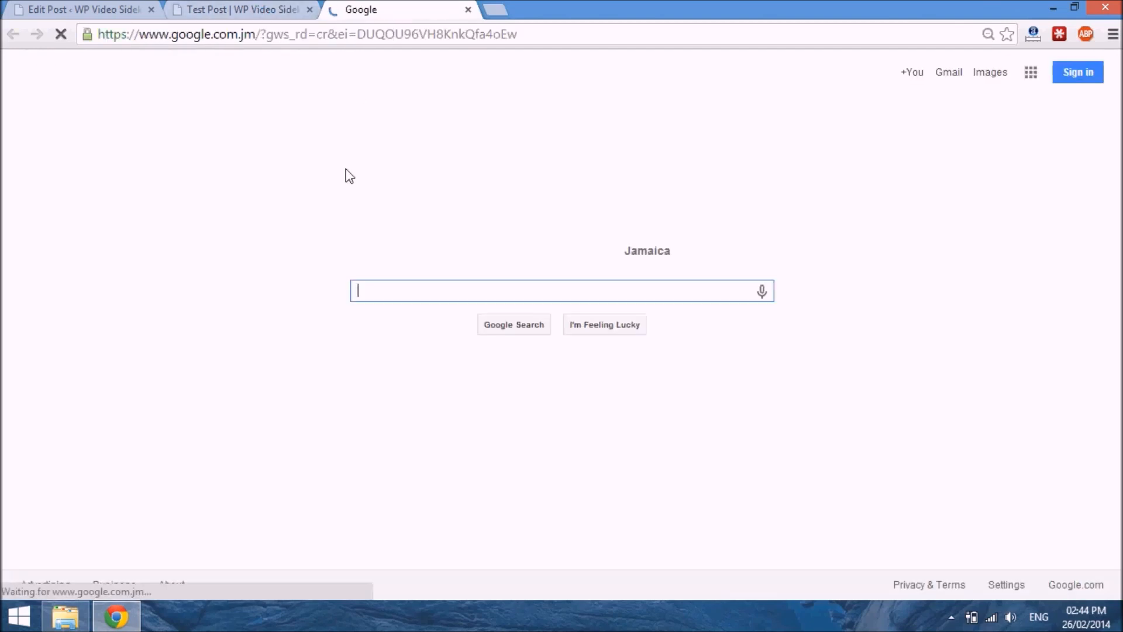
{"action": "left_click", "coordinate": [468, 10]}
- Return to the post editor and visit the site's front page from there
{"action": "left_click", "coordinate": [109, 8]}
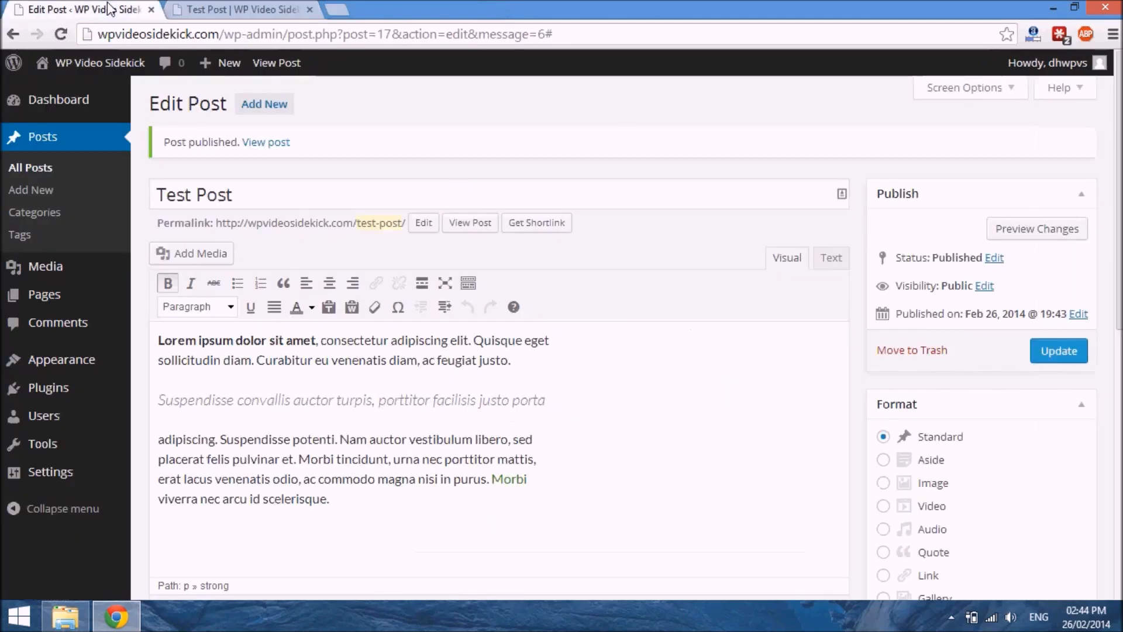
{"action": "mouse_move", "coordinate": [102, 66]}
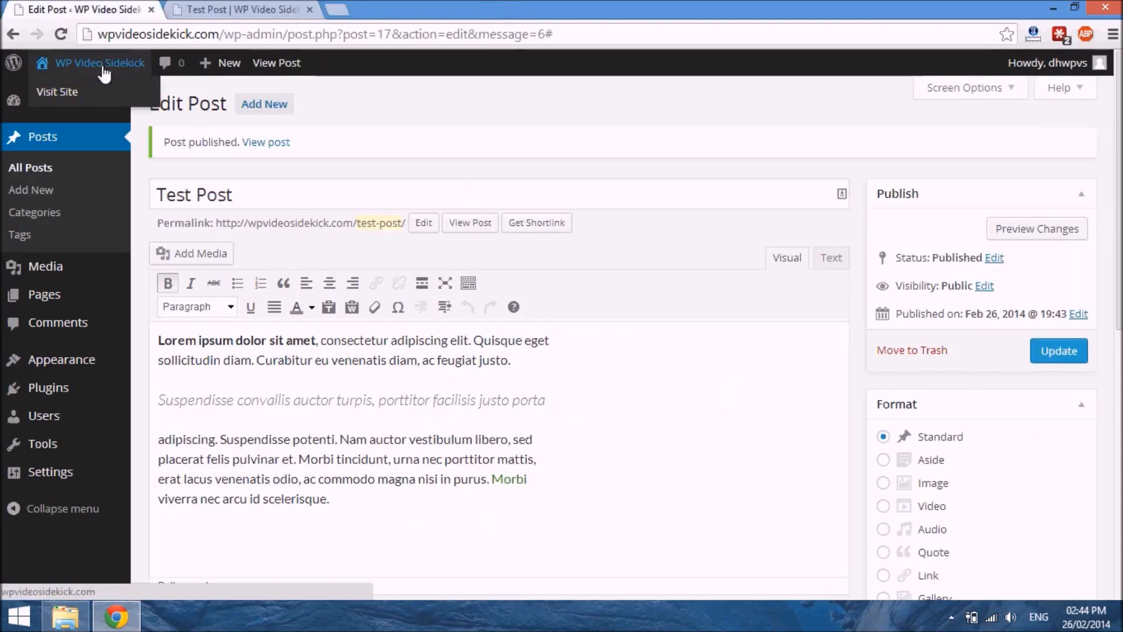
{"action": "left_click", "coordinate": [67, 93]}
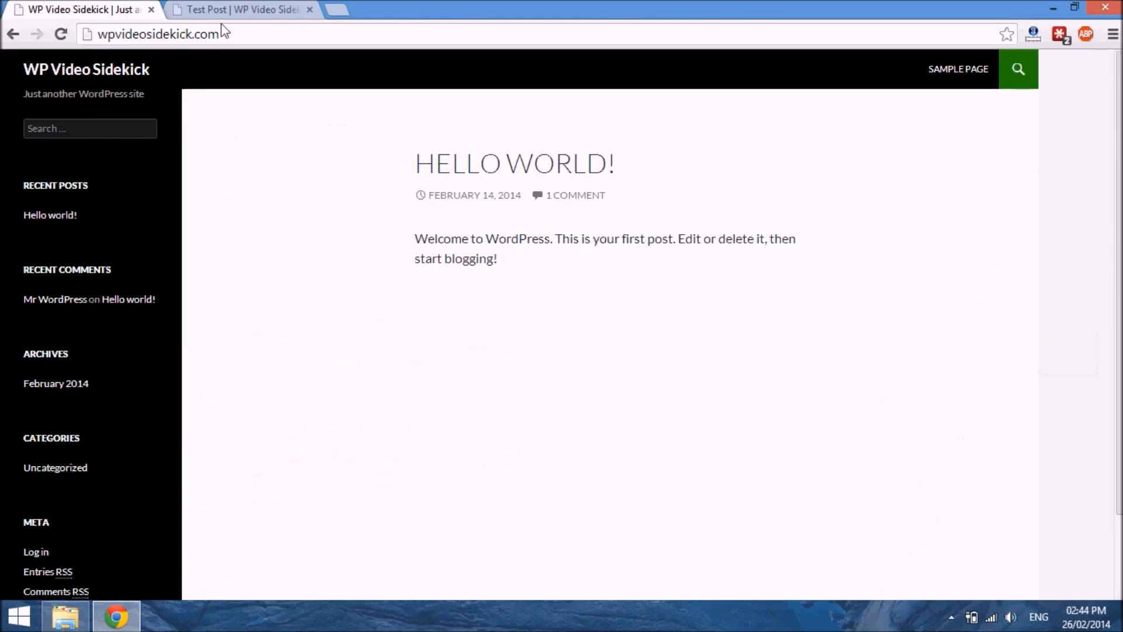
- Switch back to the published Test Post page and open the site's Dashboard from it
{"action": "left_click", "coordinate": [235, 10]}
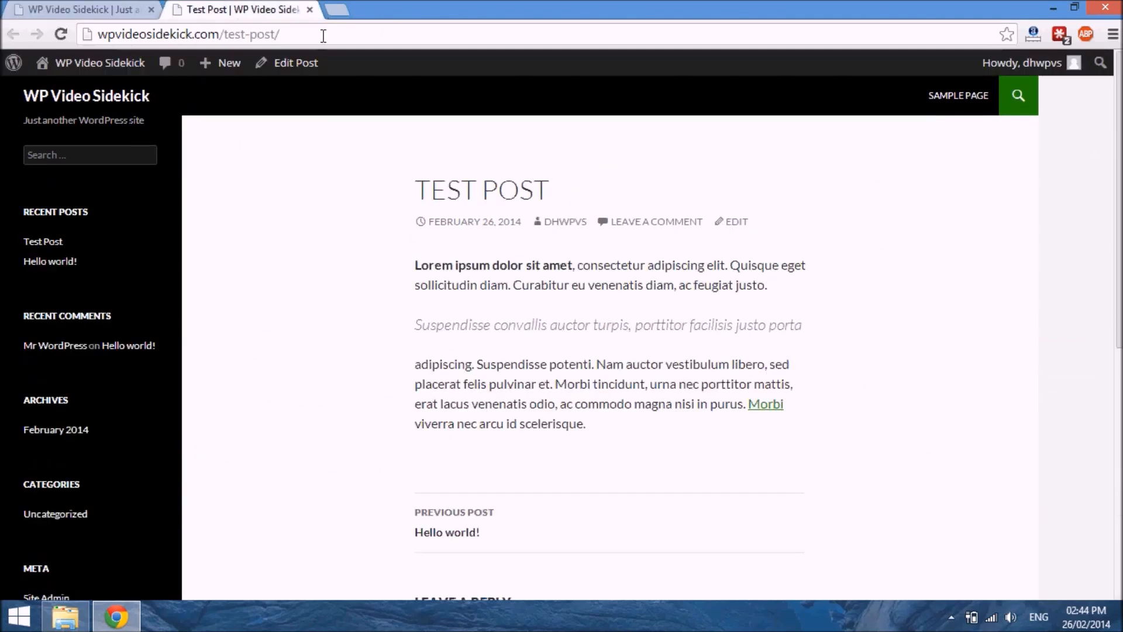
{"action": "left_click", "coordinate": [323, 36]}
{"action": "mouse_move", "coordinate": [139, 64]}
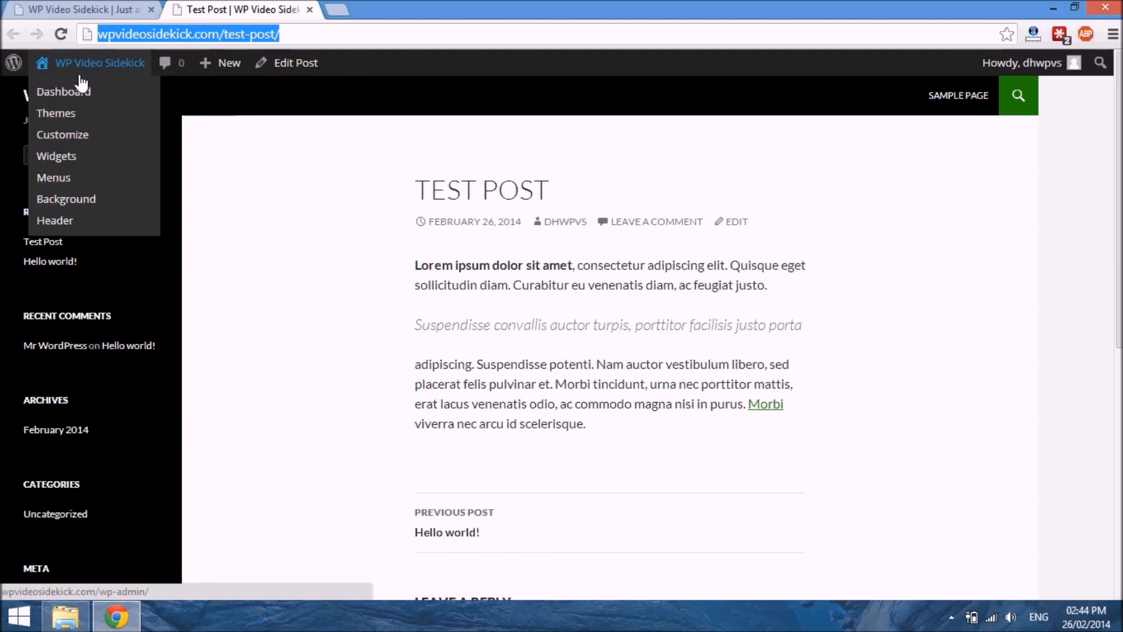
{"action": "left_click", "coordinate": [64, 92]}
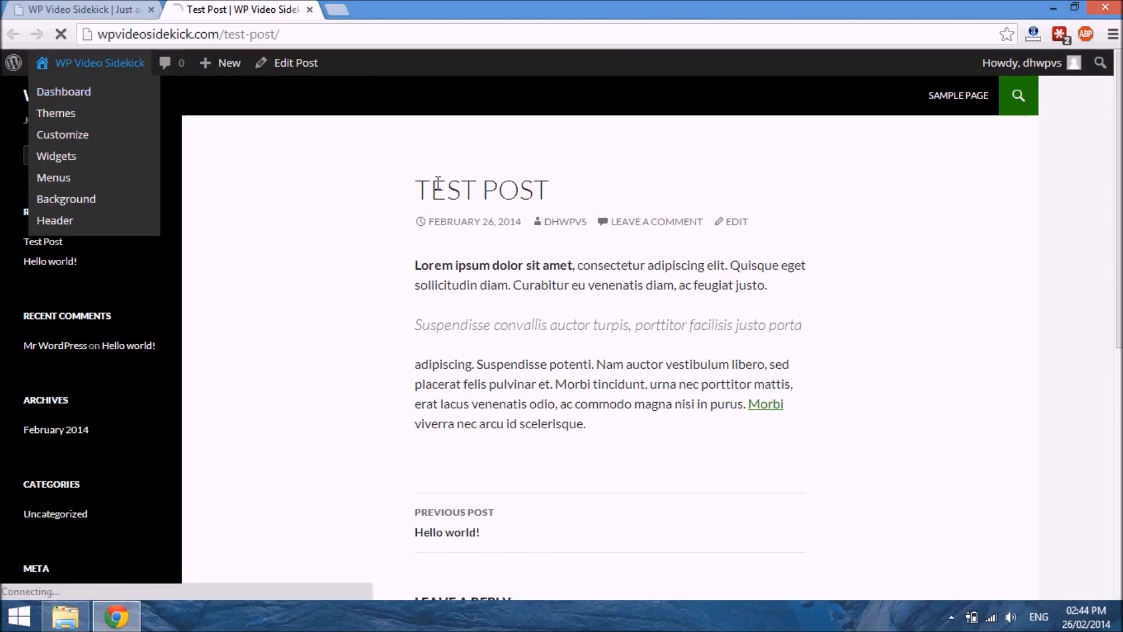
- Load the site's home page, wpvideosidekick.com, in a new browser tab
{"action": "left_click", "coordinate": [340, 7]}
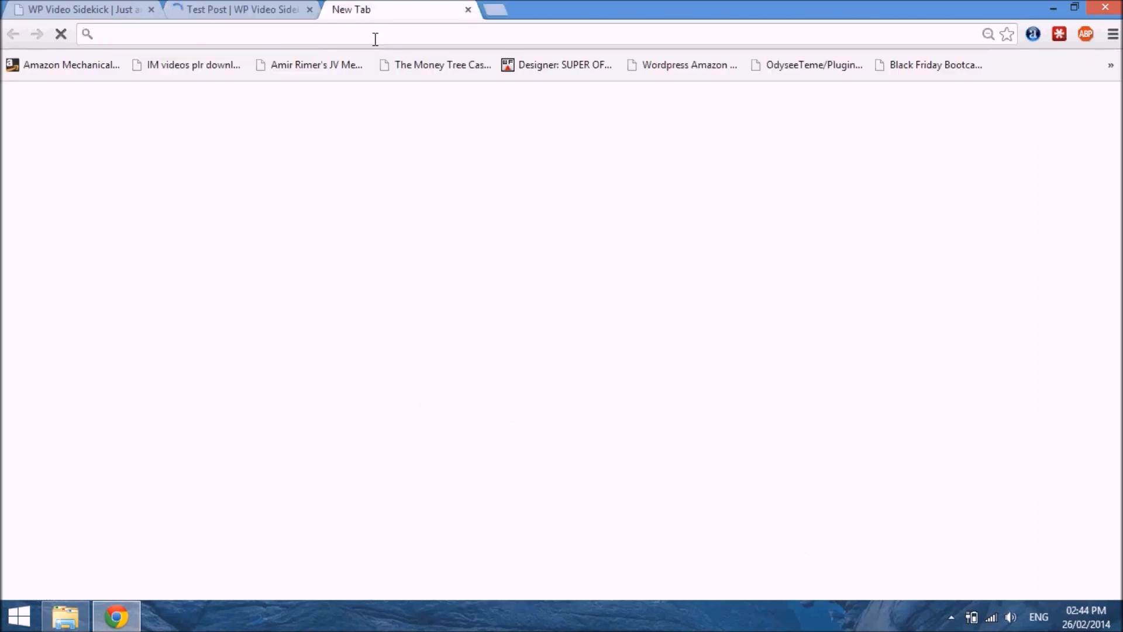
{"action": "type", "text": "wpv"}
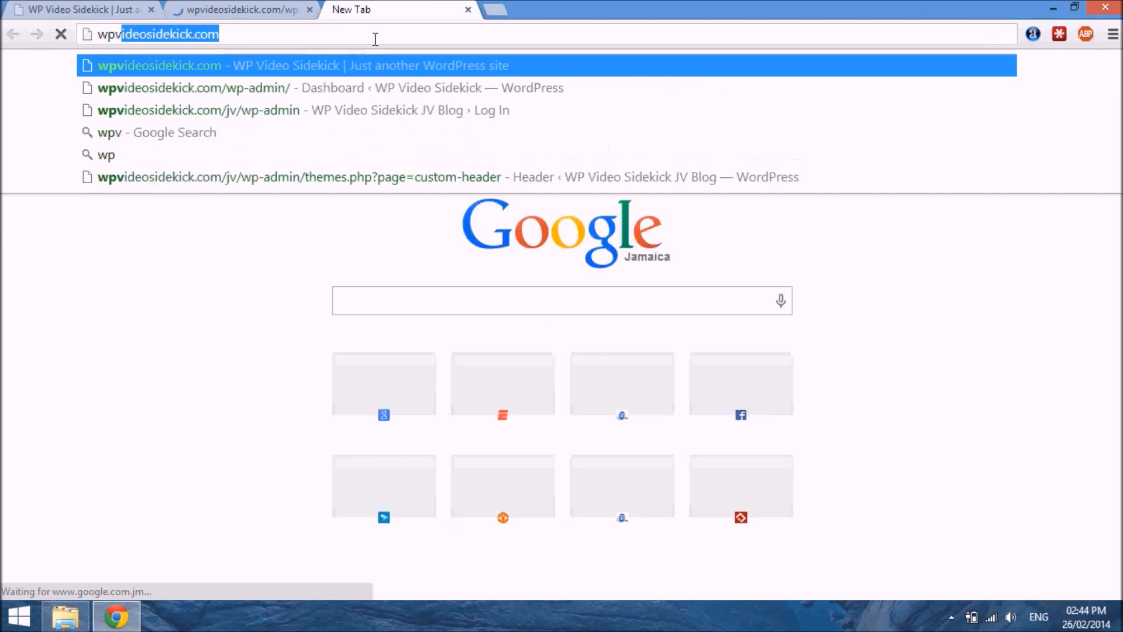
{"action": "key", "text": "Return"}
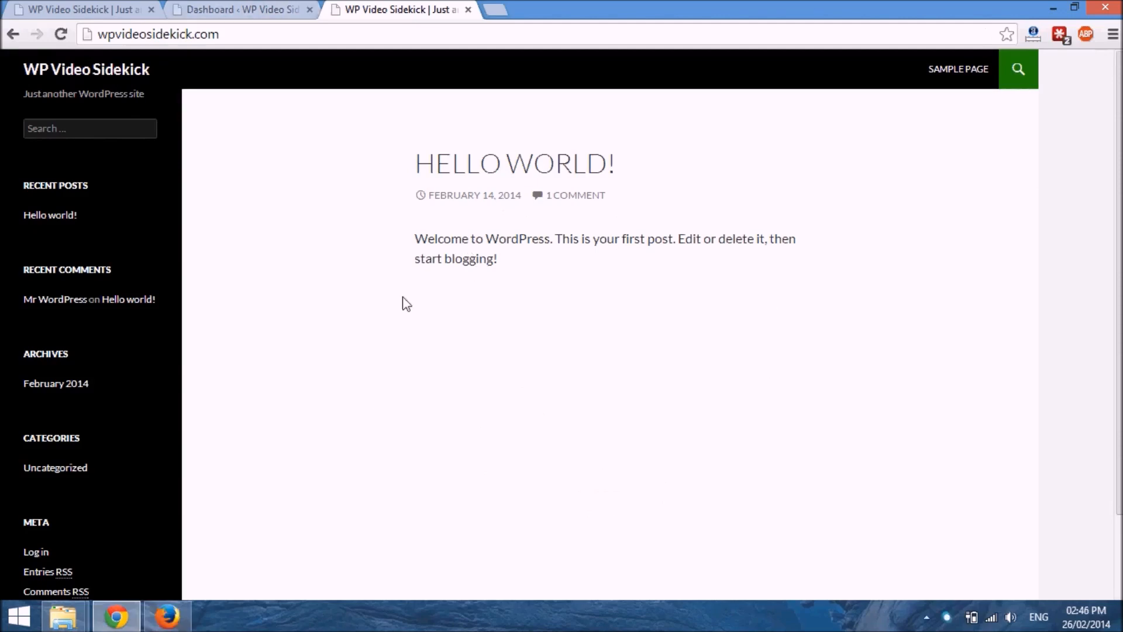
- Switch to Firefox and load wpvideosidekick.com there
{"action": "mouse_move", "coordinate": [166, 616]}
{"action": "left_click", "coordinate": [167, 616]}
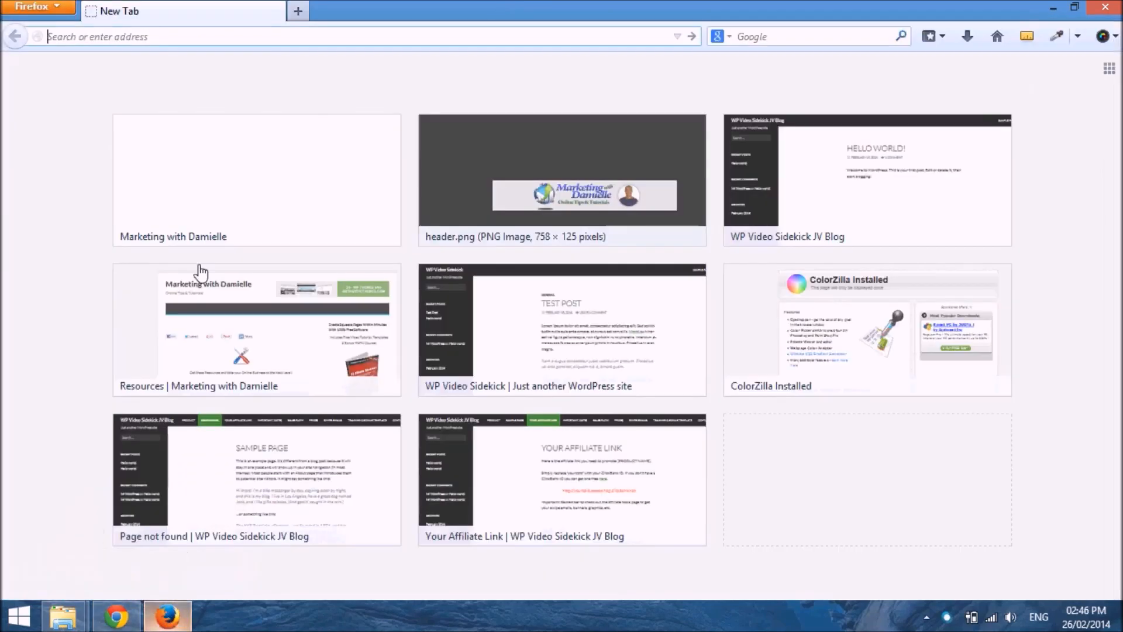
{"action": "type", "text": "wpvideosidekick.com/"}
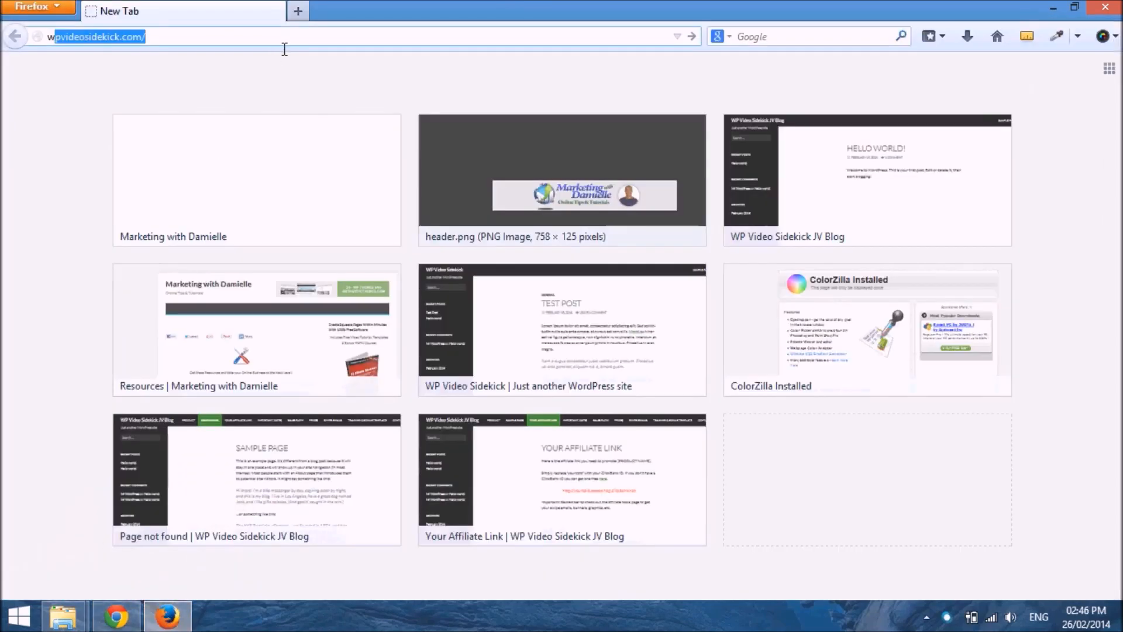
{"action": "key", "text": "Return"}
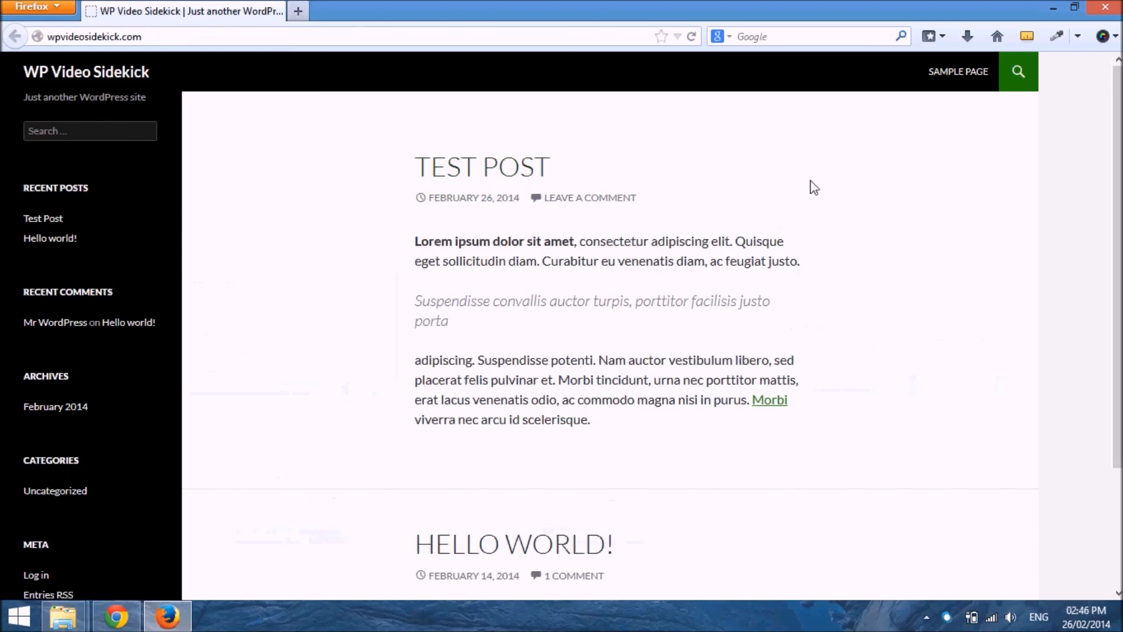
- Examine the home page's post listing, comparing how Test Post and the Hello World! post are displayed
{"action": "scroll", "coordinate": [755, 214], "scroll_direction": "down", "scroll_amount": 2}
{"action": "scroll", "coordinate": [754, 212], "scroll_direction": "up", "scroll_amount": 1}
{"action": "scroll", "coordinate": [757, 215], "scroll_direction": "down", "scroll_amount": 2}
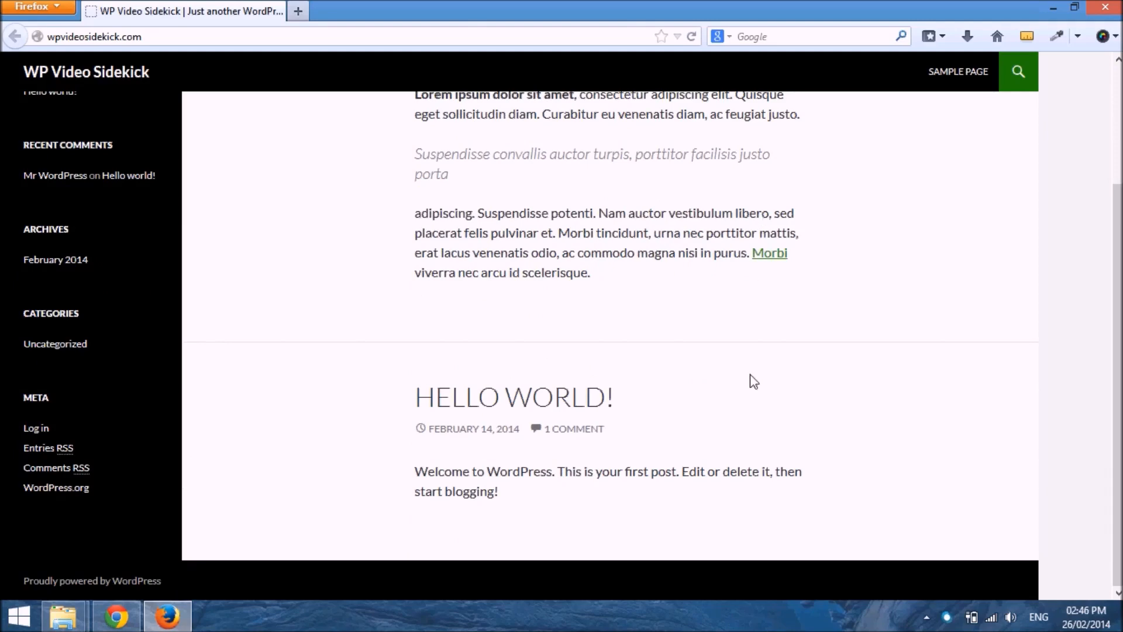
{"action": "scroll", "coordinate": [754, 382], "scroll_direction": "up", "scroll_amount": 3}
{"action": "scroll", "coordinate": [758, 382], "scroll_direction": "down", "scroll_amount": 3}
{"action": "scroll", "coordinate": [754, 382], "scroll_direction": "up", "scroll_amount": 3}
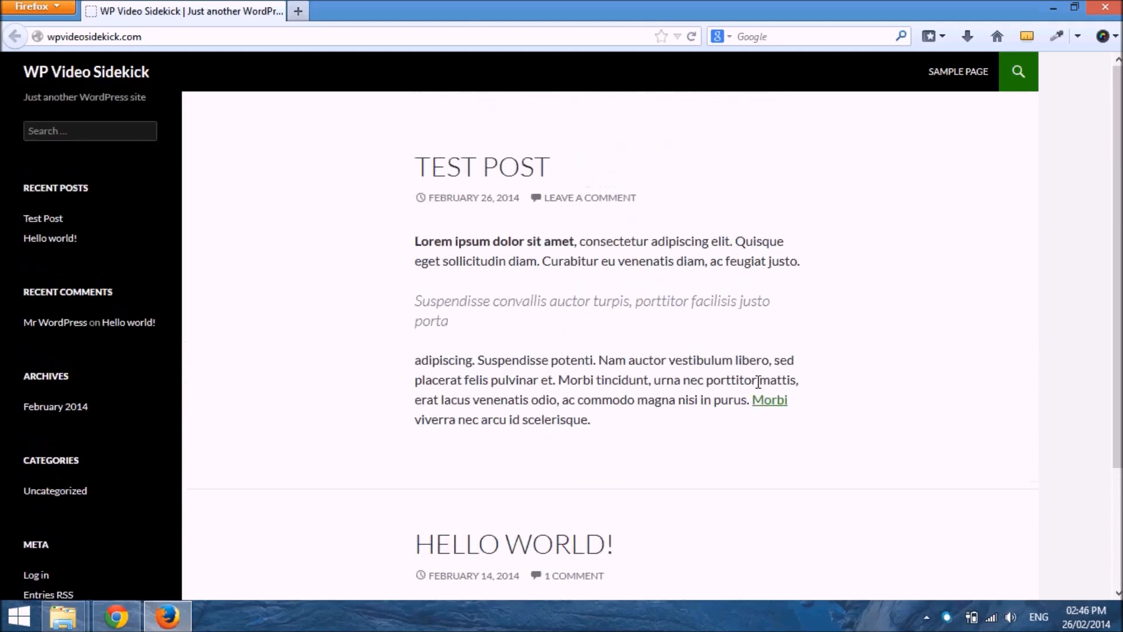
{"action": "scroll", "coordinate": [757, 381], "scroll_direction": "down", "scroll_amount": 2}
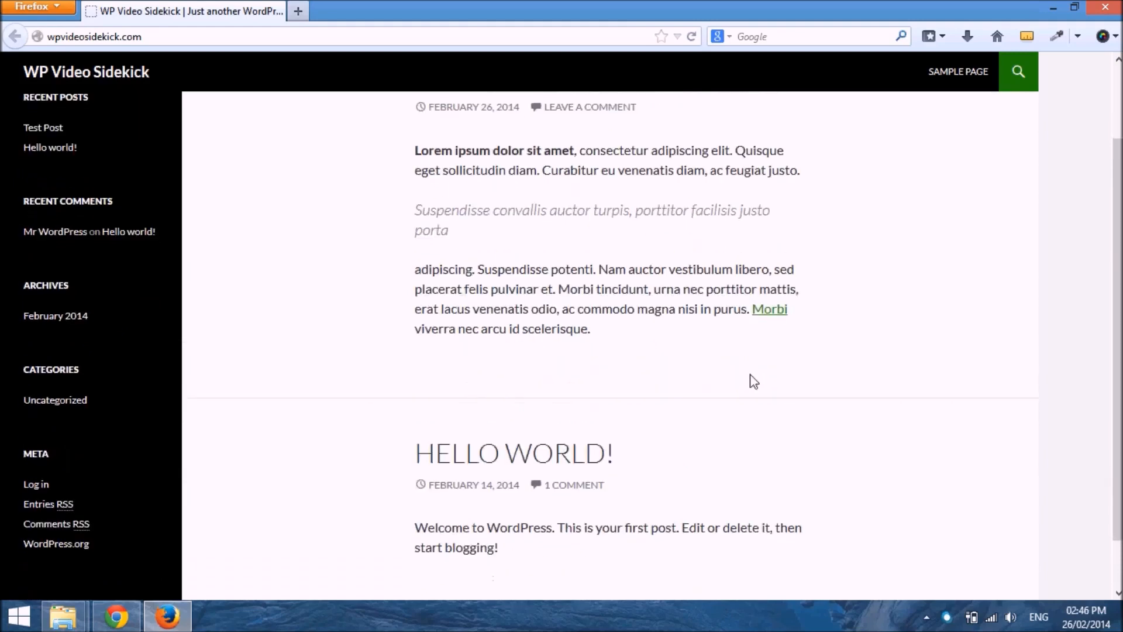
{"action": "scroll", "coordinate": [754, 381], "scroll_direction": "up", "scroll_amount": 2}
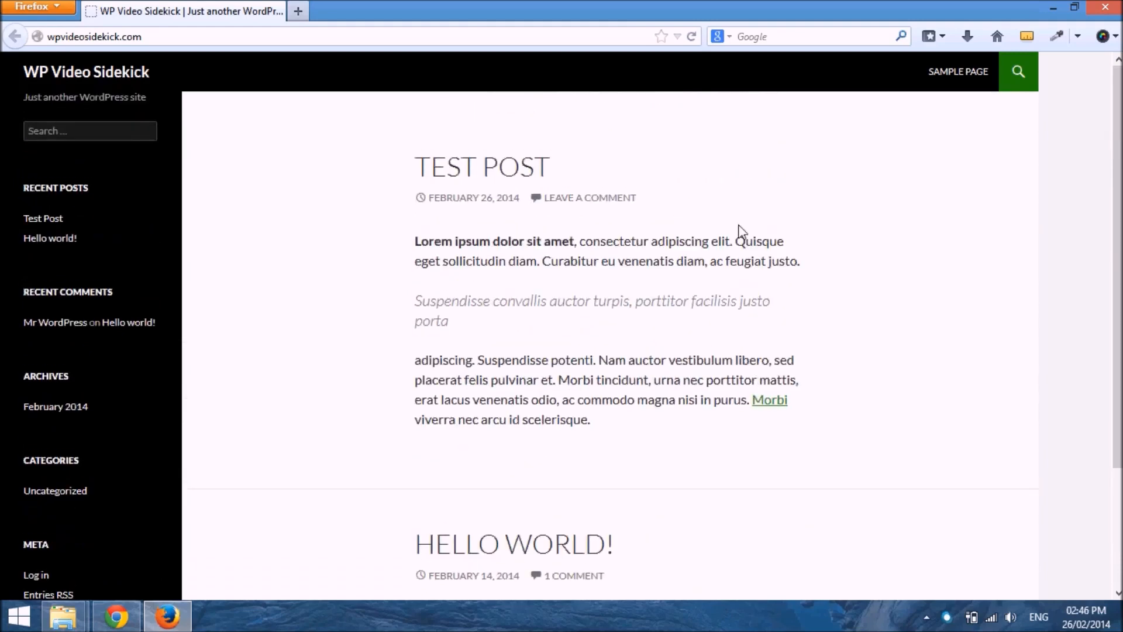